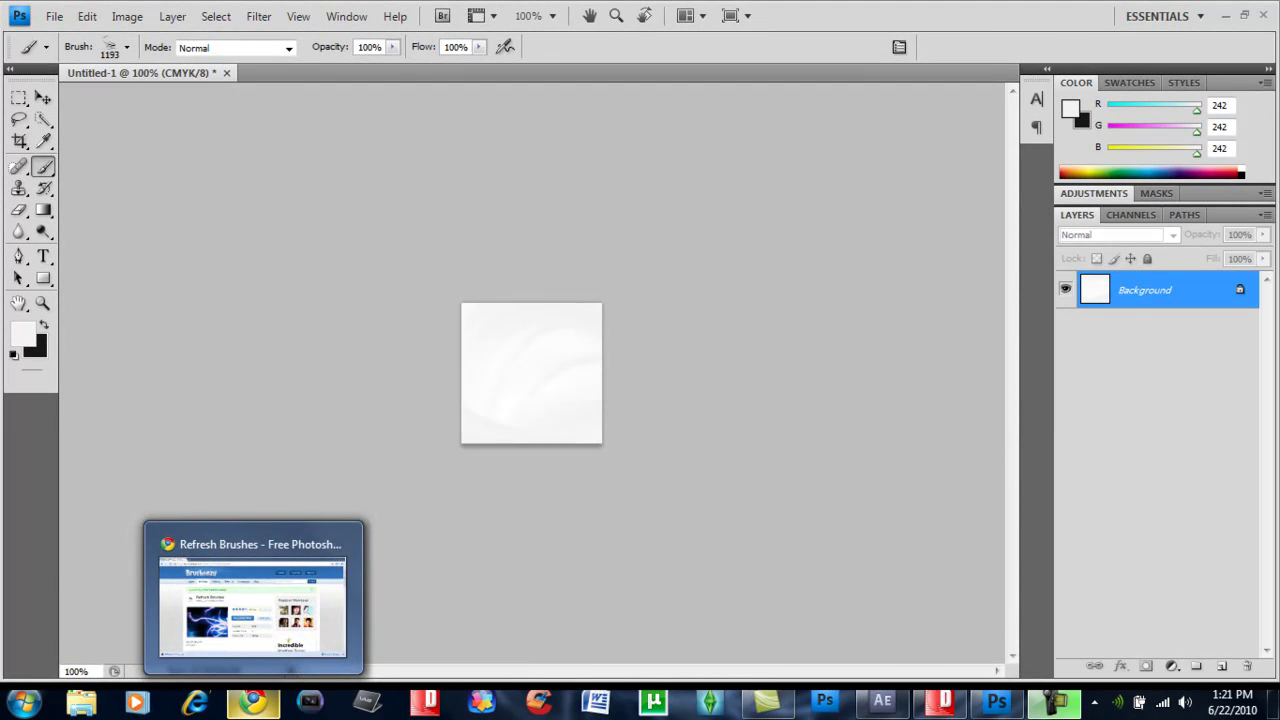
Step: Bring the Brusheezy Refresh Brushes page back into view in Chrome
{"action": "left_click", "coordinate": [250, 610]}
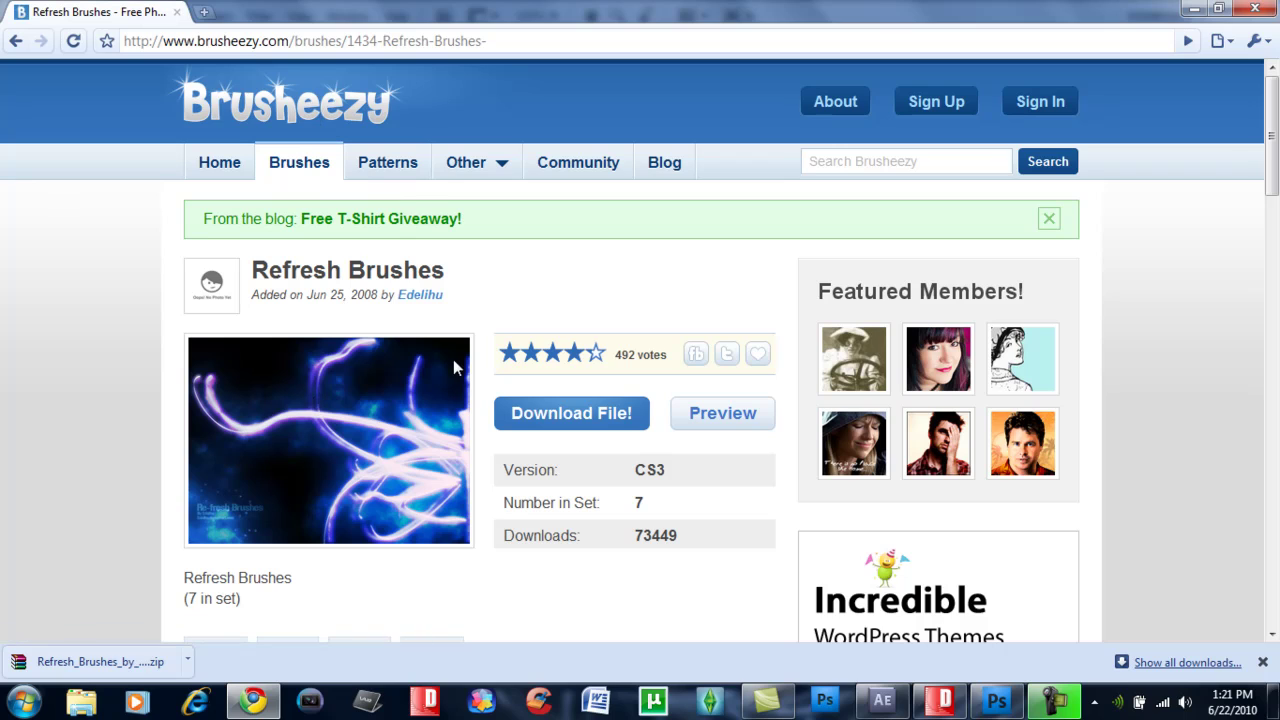
{"action": "scroll", "coordinate": [640, 350], "scroll_direction": "down", "scroll_amount": 3}
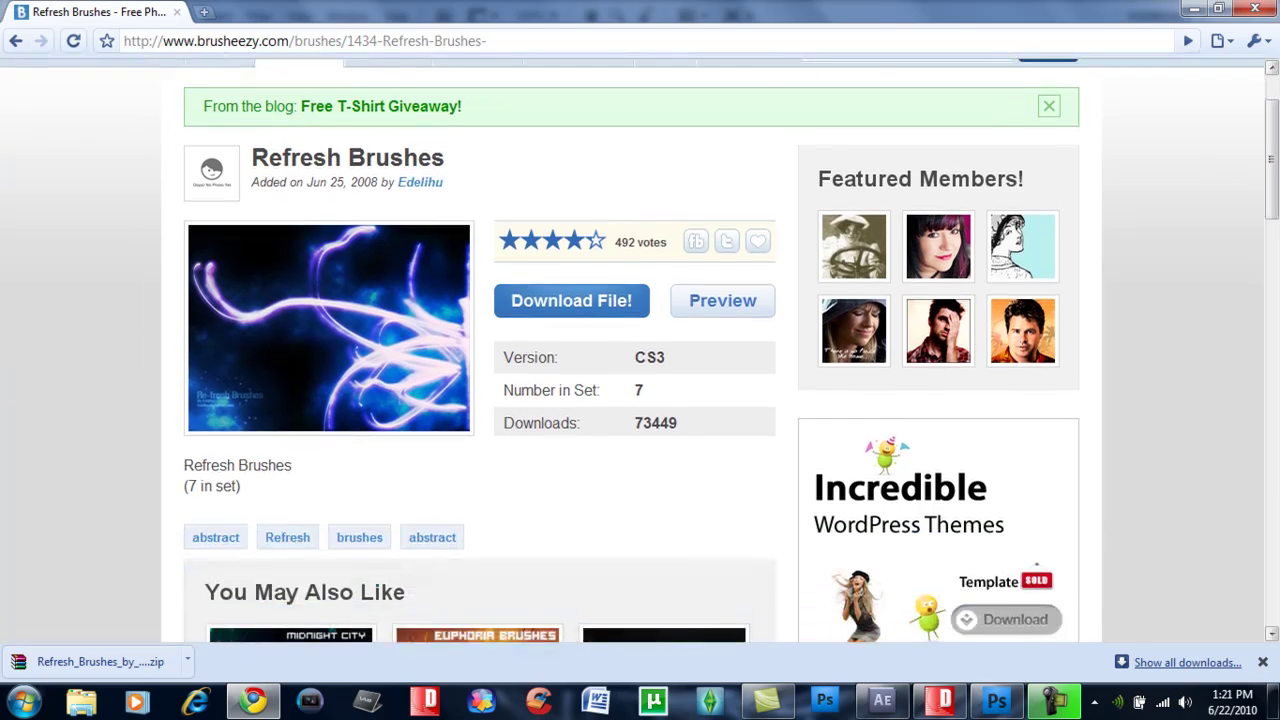
{"action": "scroll", "coordinate": [640, 350], "scroll_direction": "up", "scroll_amount": 3}
{"action": "scroll", "coordinate": [600, 400], "scroll_direction": "up", "scroll_amount": 3}
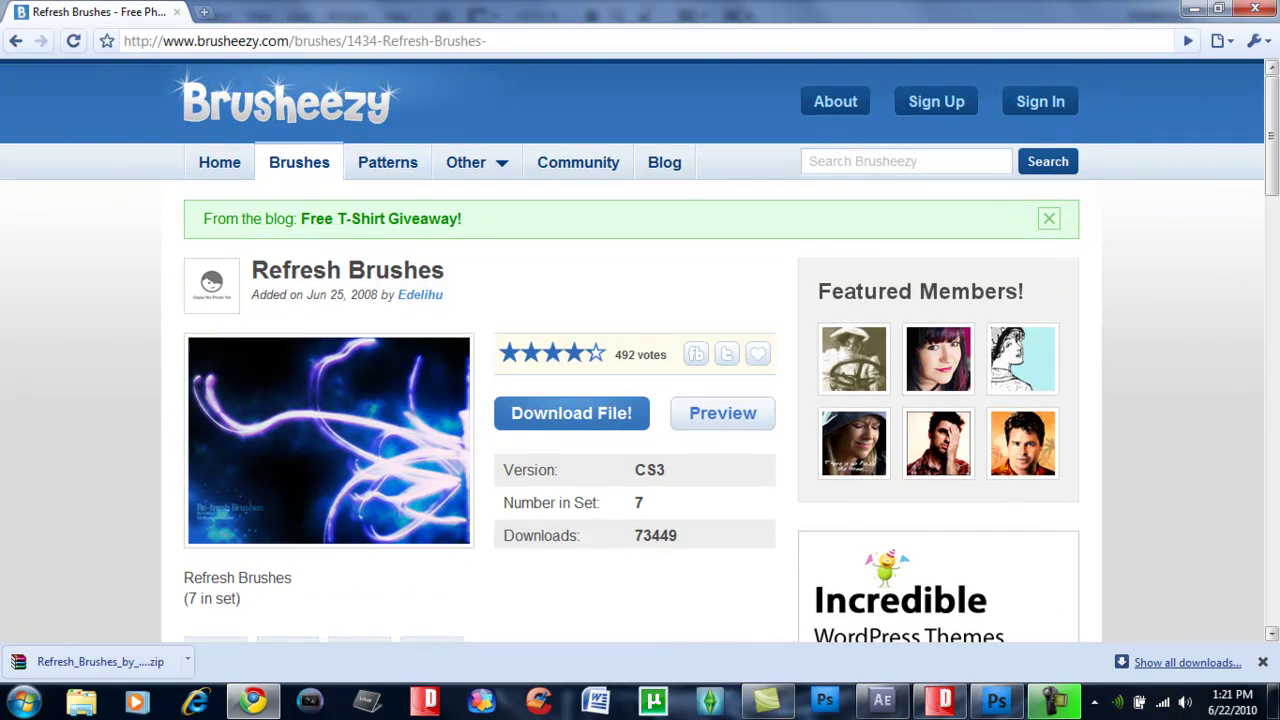
Step: Download the Refresh Brushes zip, briefly revisit Abstract Brushset XIV, then return
{"action": "left_click", "coordinate": [597, 413]}
{"action": "left_click", "coordinate": [13, 41]}
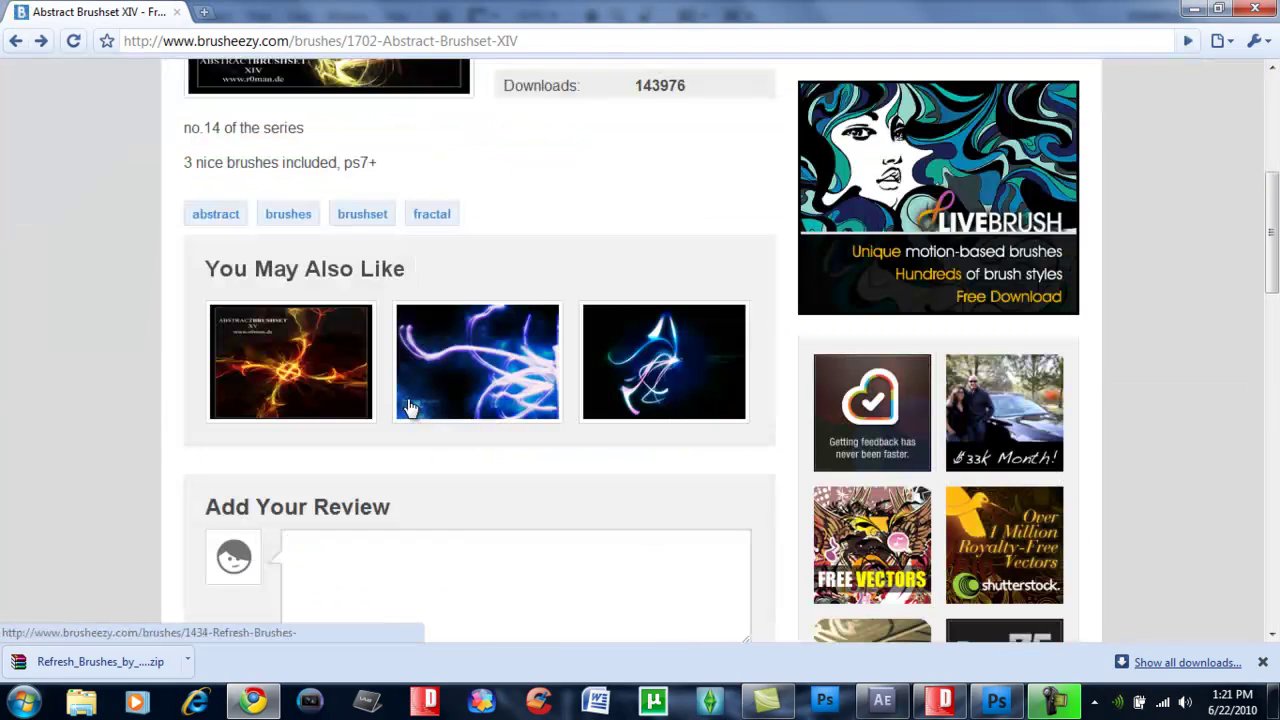
{"action": "left_click", "coordinate": [41, 41]}
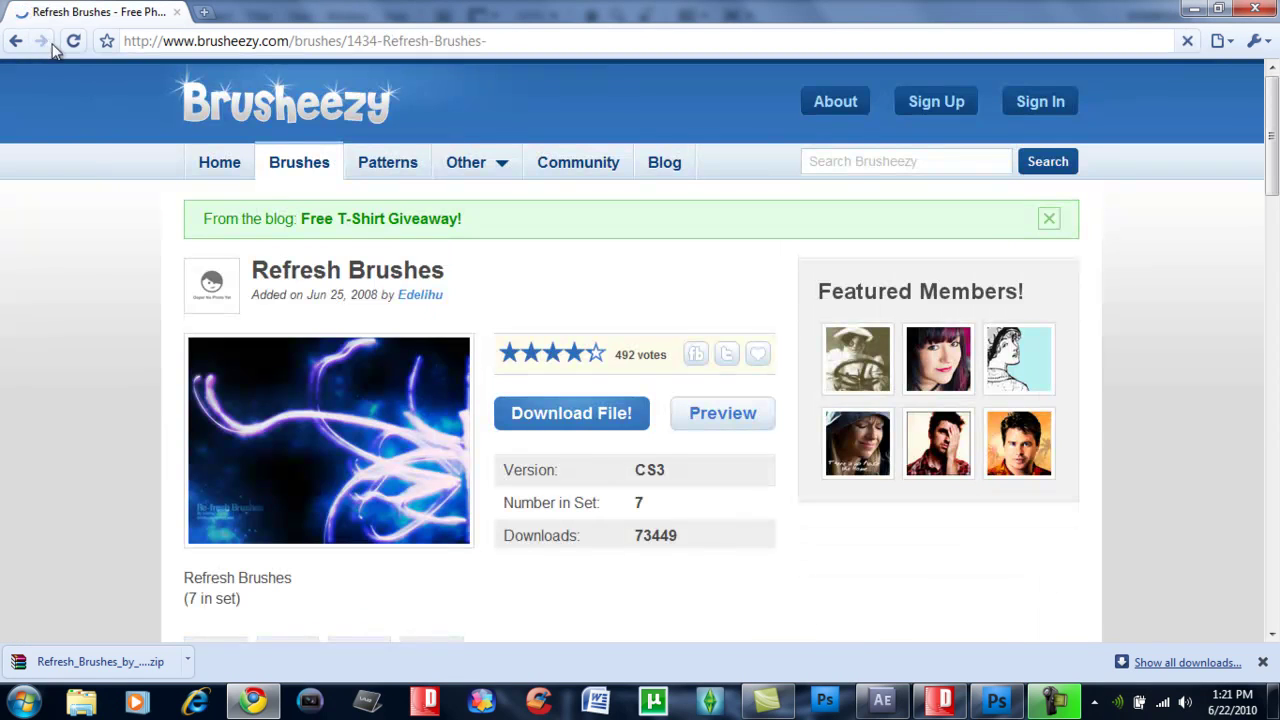
Step: From the desktop, open the downloaded Refresh Brushes file in Photoshop
{"action": "left_click", "coordinate": [1190, 8]}
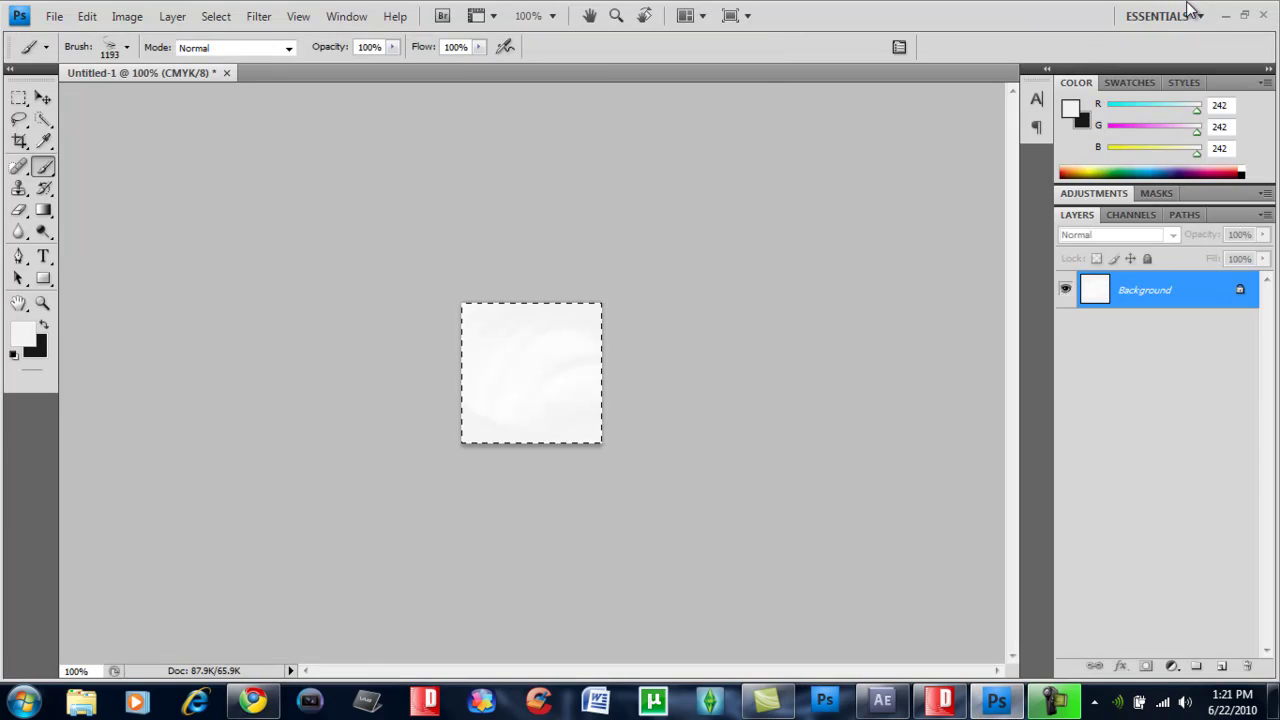
{"action": "left_click", "coordinate": [1226, 15]}
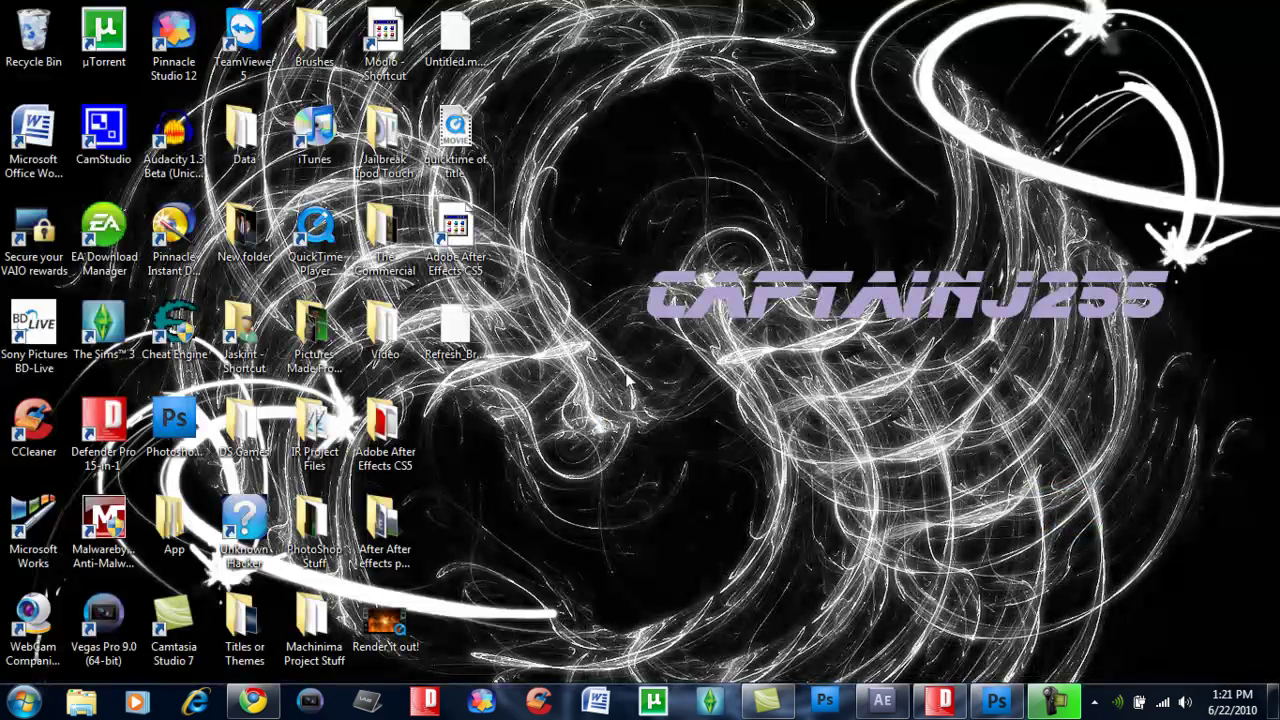
{"action": "left_click", "coordinate": [450, 350]}
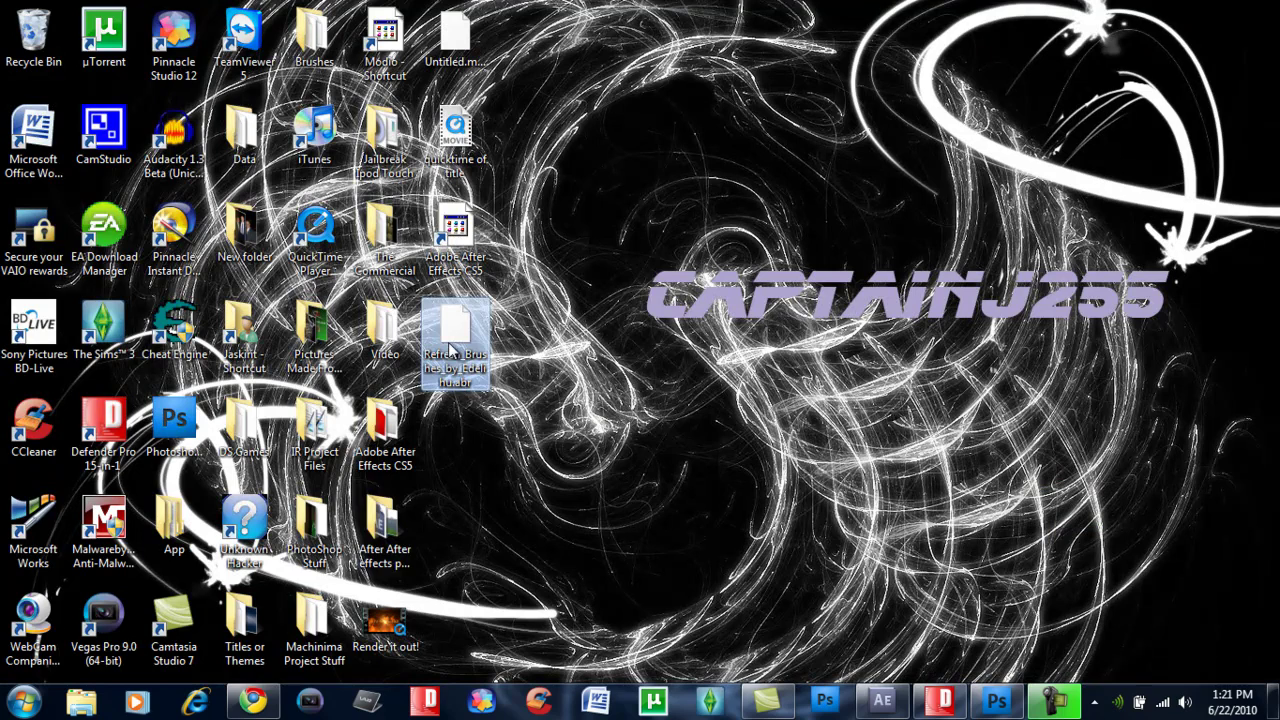
{"action": "double_click", "coordinate": [450, 350]}
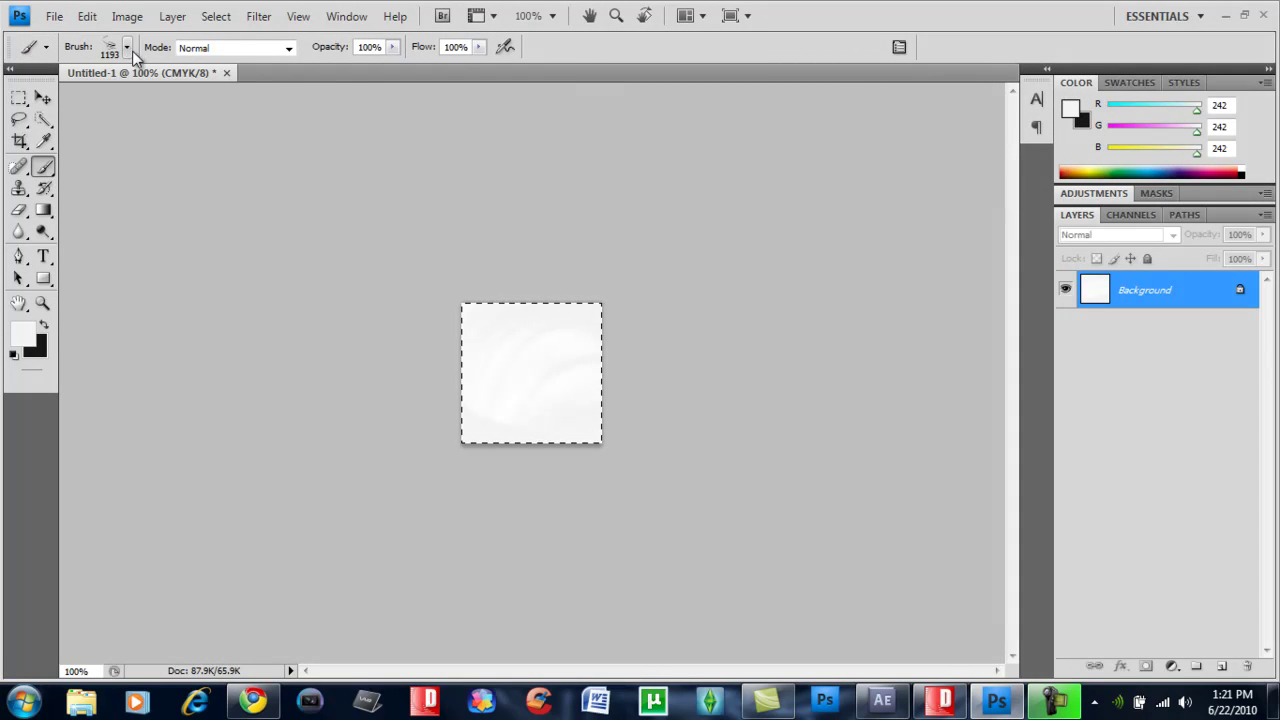
Step: Load Refresh_Brushes_by_Edelihu.abr into the brush presets with Load Brushes
{"action": "left_click", "coordinate": [127, 48]}
{"action": "left_click", "coordinate": [236, 78]}
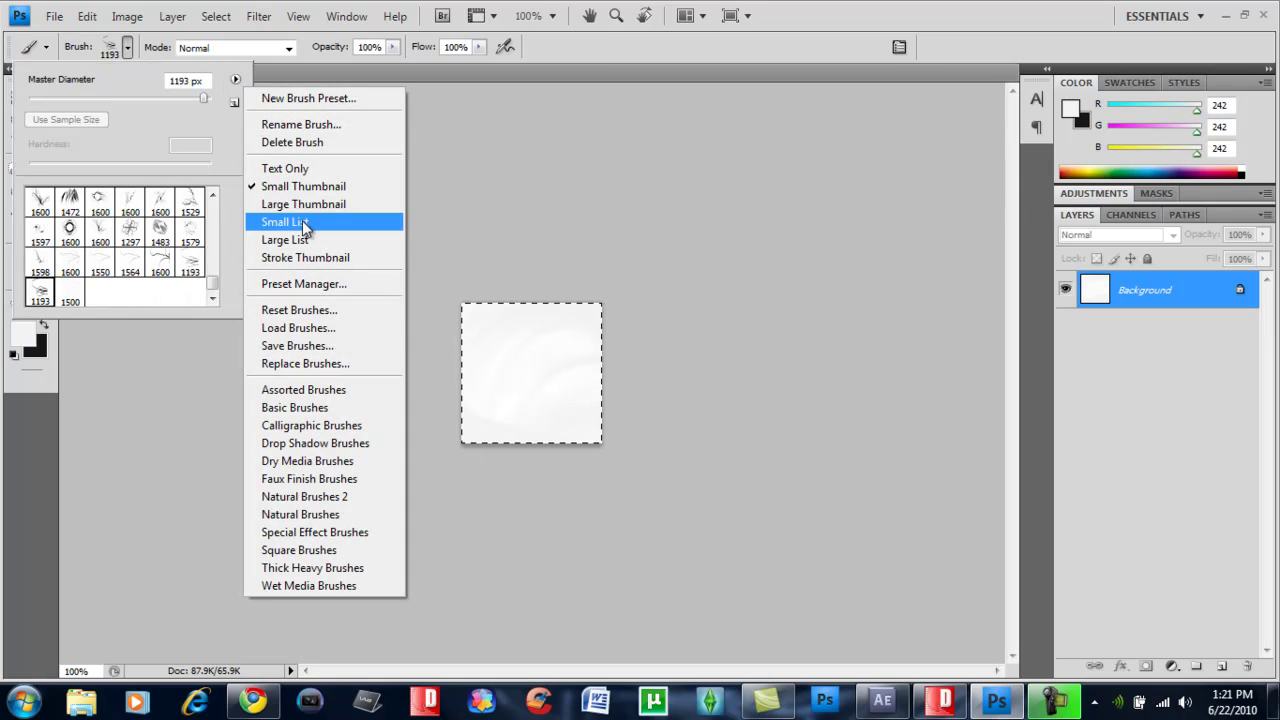
{"action": "left_click", "coordinate": [310, 328]}
{"action": "left_click", "coordinate": [610, 228]}
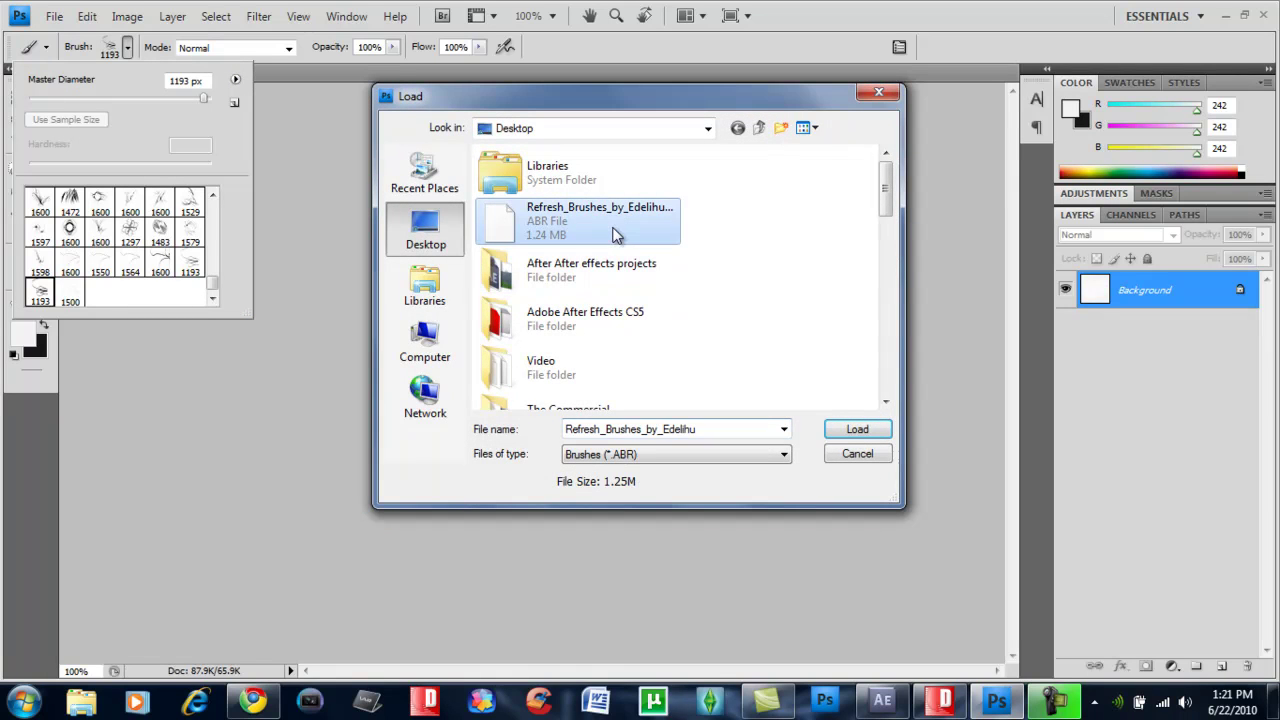
{"action": "left_click", "coordinate": [849, 430]}
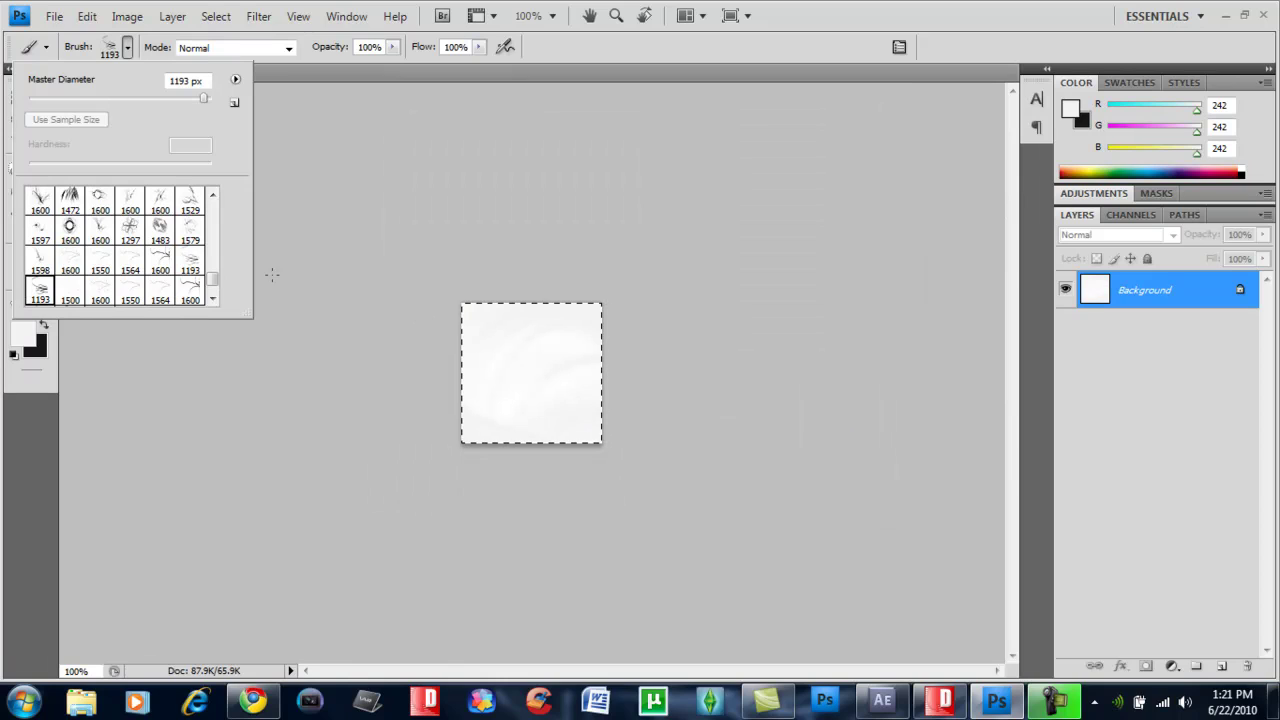
Step: Choose a 1600 px brush from the newly loaded Refresh set
{"action": "left_click", "coordinate": [214, 299]}
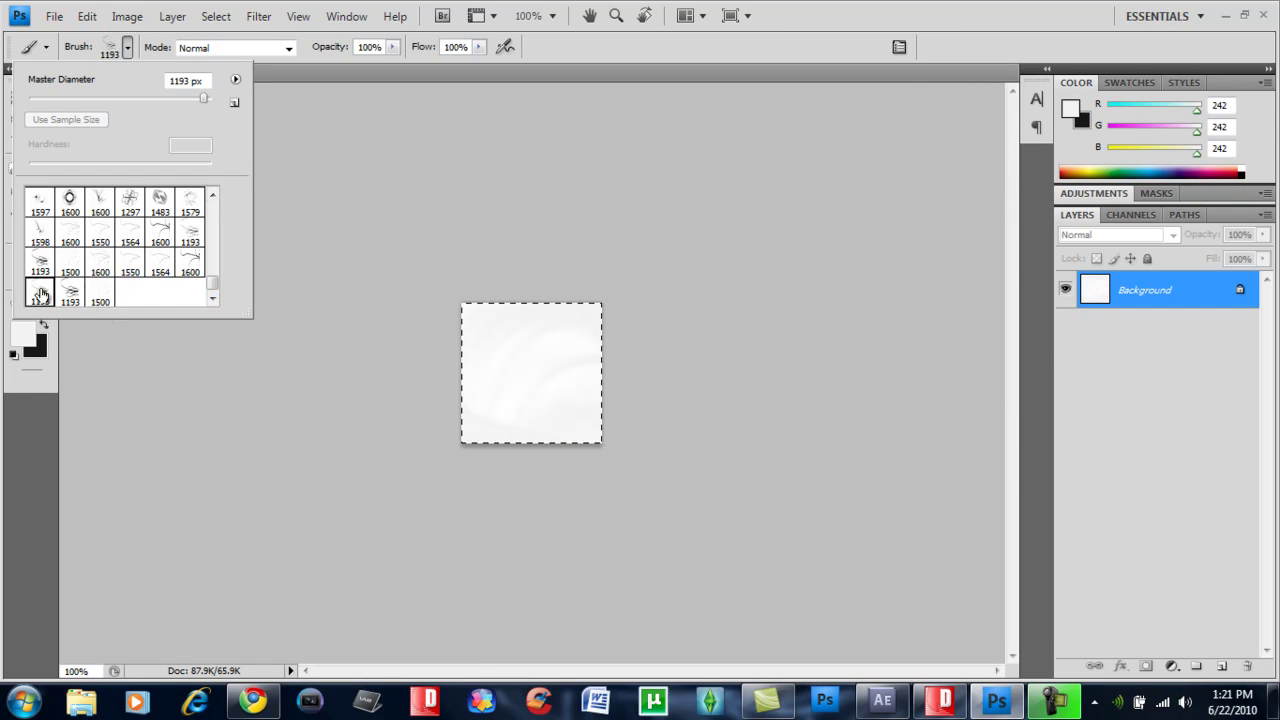
{"action": "left_click", "coordinate": [70, 237]}
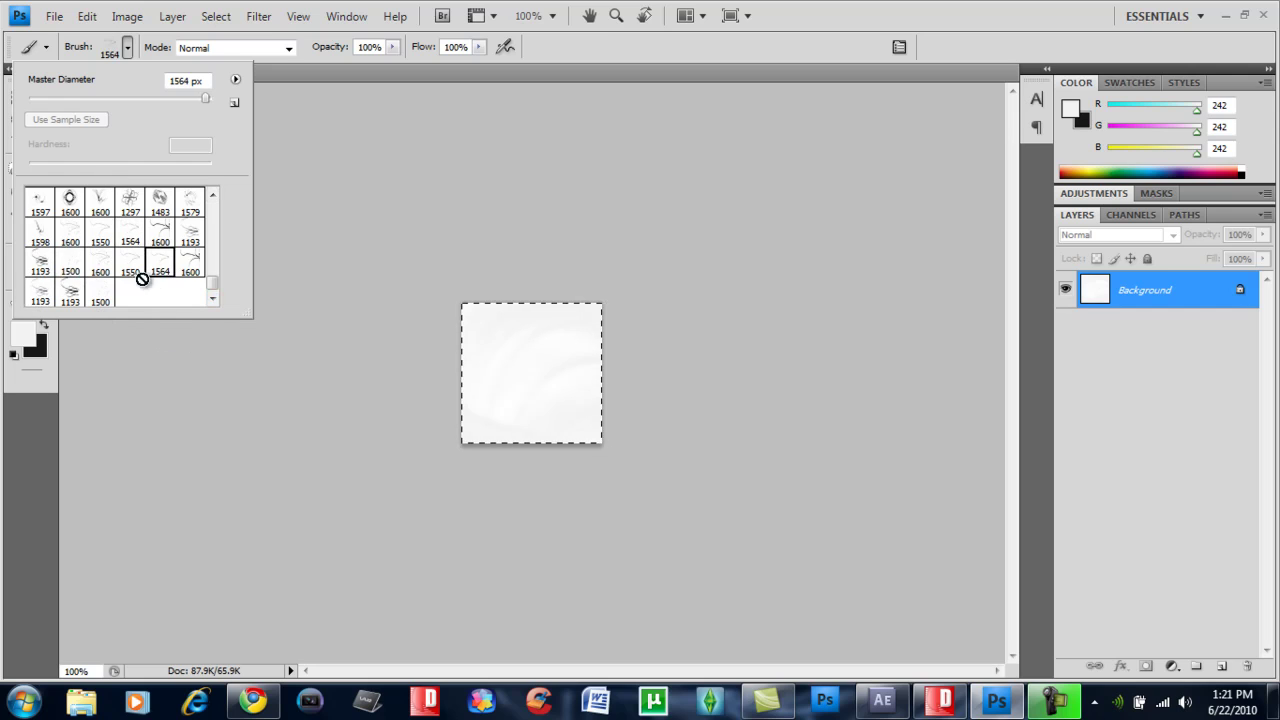
{"action": "left_click", "coordinate": [235, 79]}
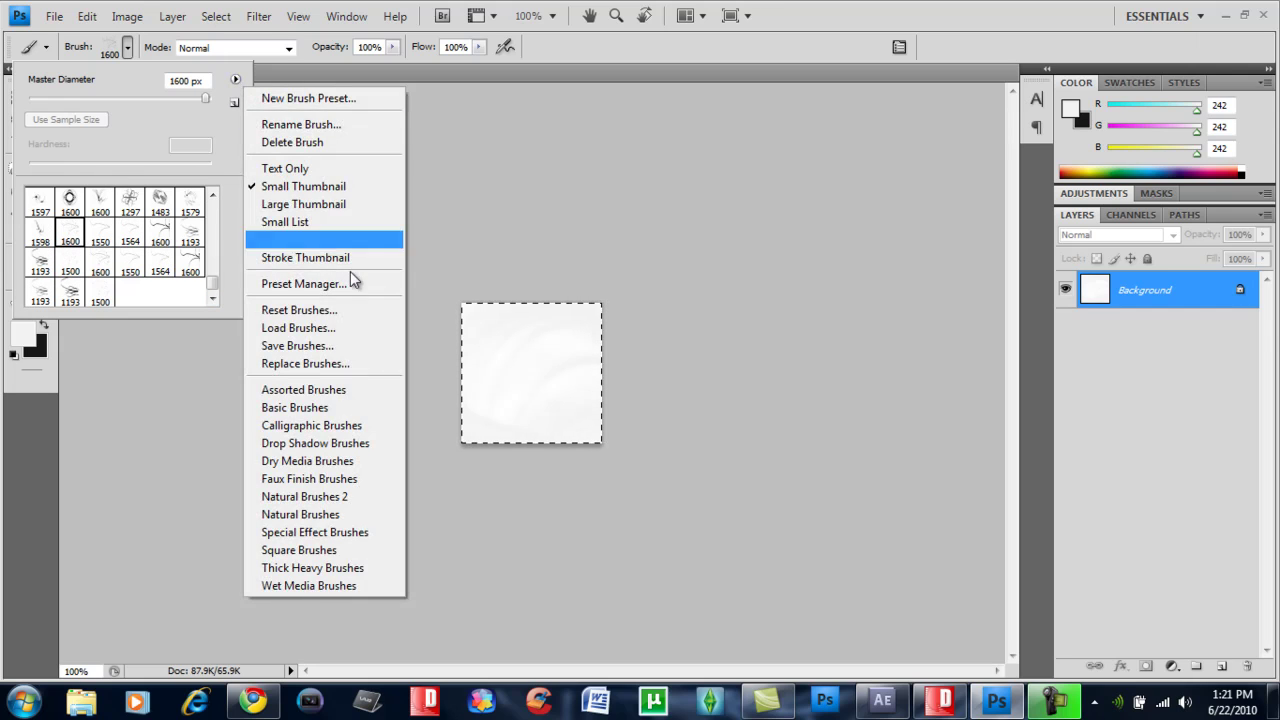
{"action": "left_click", "coordinate": [591, 174]}
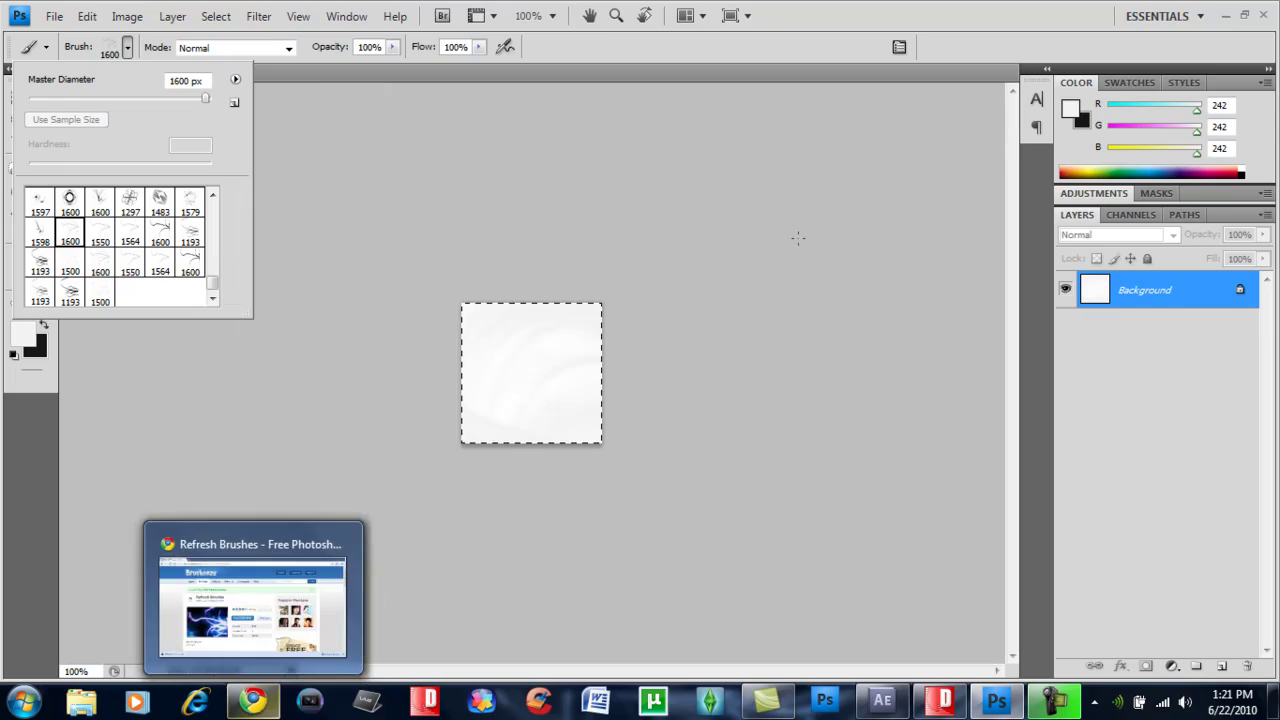
Step: Minimize Photoshop and nudge the Refresh Brushes desktop icon, leaving it in place
{"action": "left_click", "coordinate": [1222, 17]}
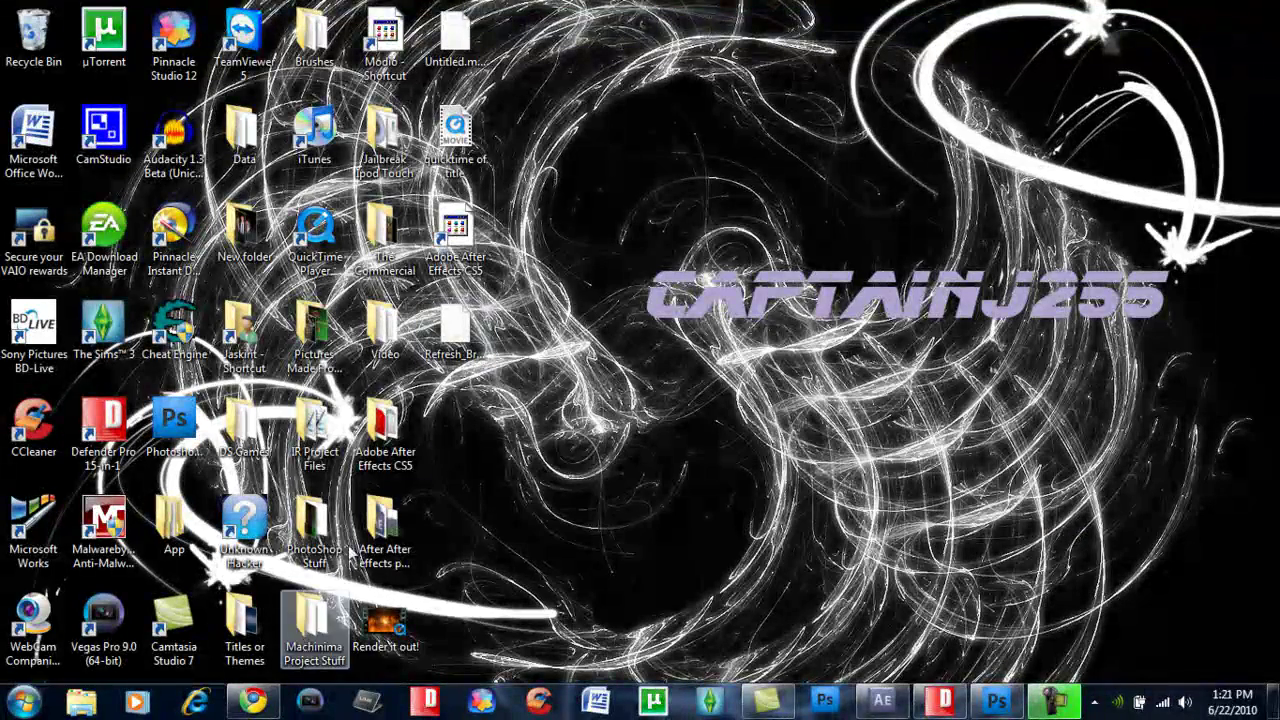
{"action": "left_click", "coordinate": [457, 345]}
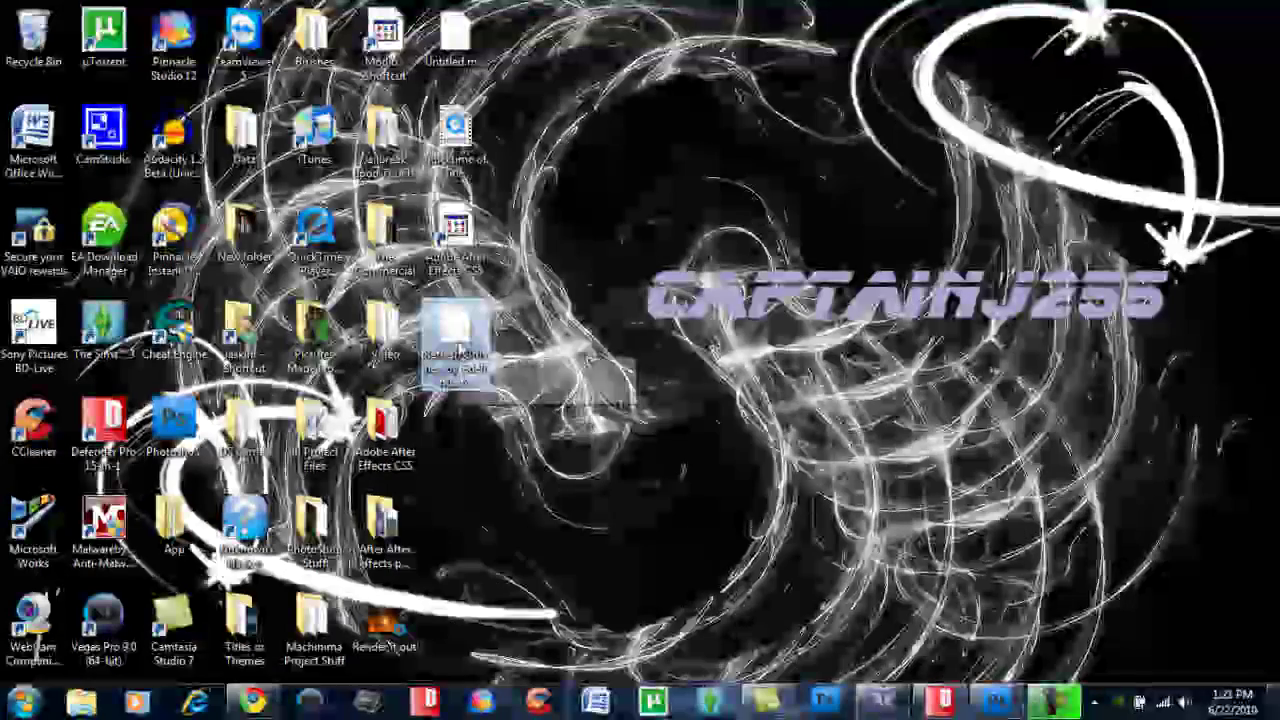
{"action": "mouse_move", "coordinate": [458, 345]}
{"action": "left_mouse_down"}
{"action": "mouse_move", "coordinate": [399, 415]}
{"action": "mouse_move", "coordinate": [455, 340]}
{"action": "left_mouse_up"}
{"action": "left_click", "coordinate": [620, 321]}
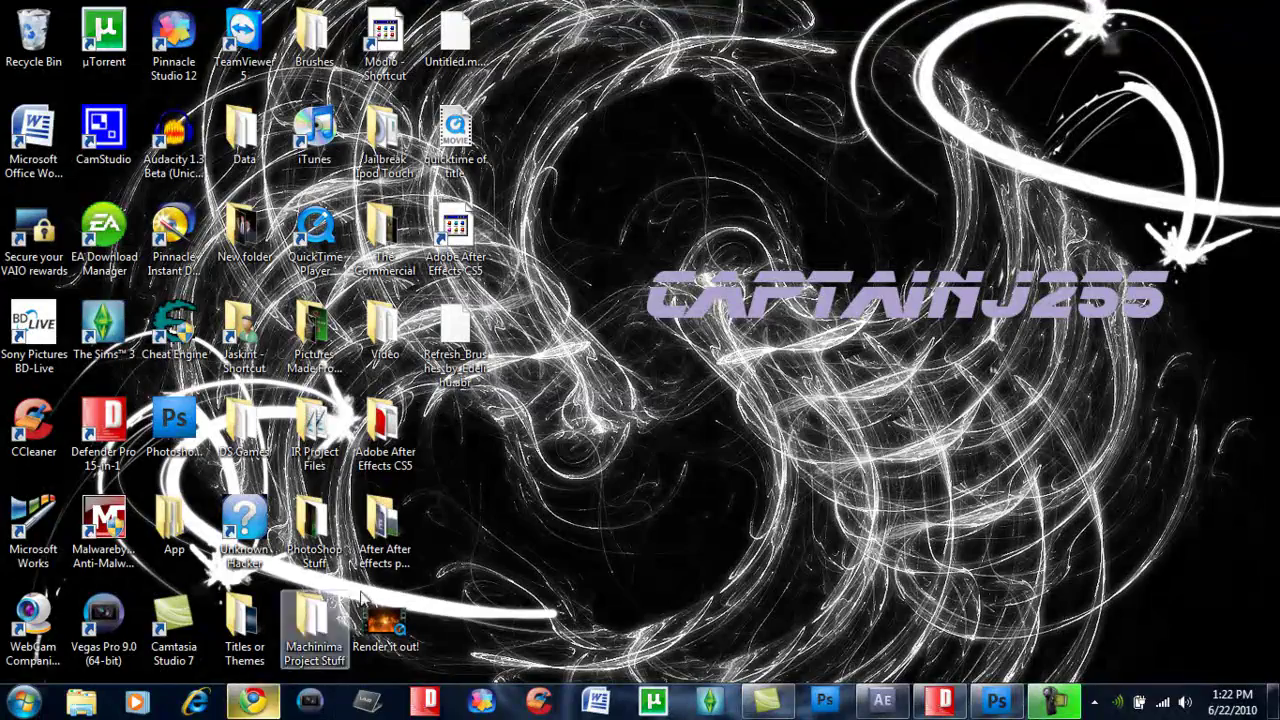
{"action": "mouse_move", "coordinate": [253, 700]}
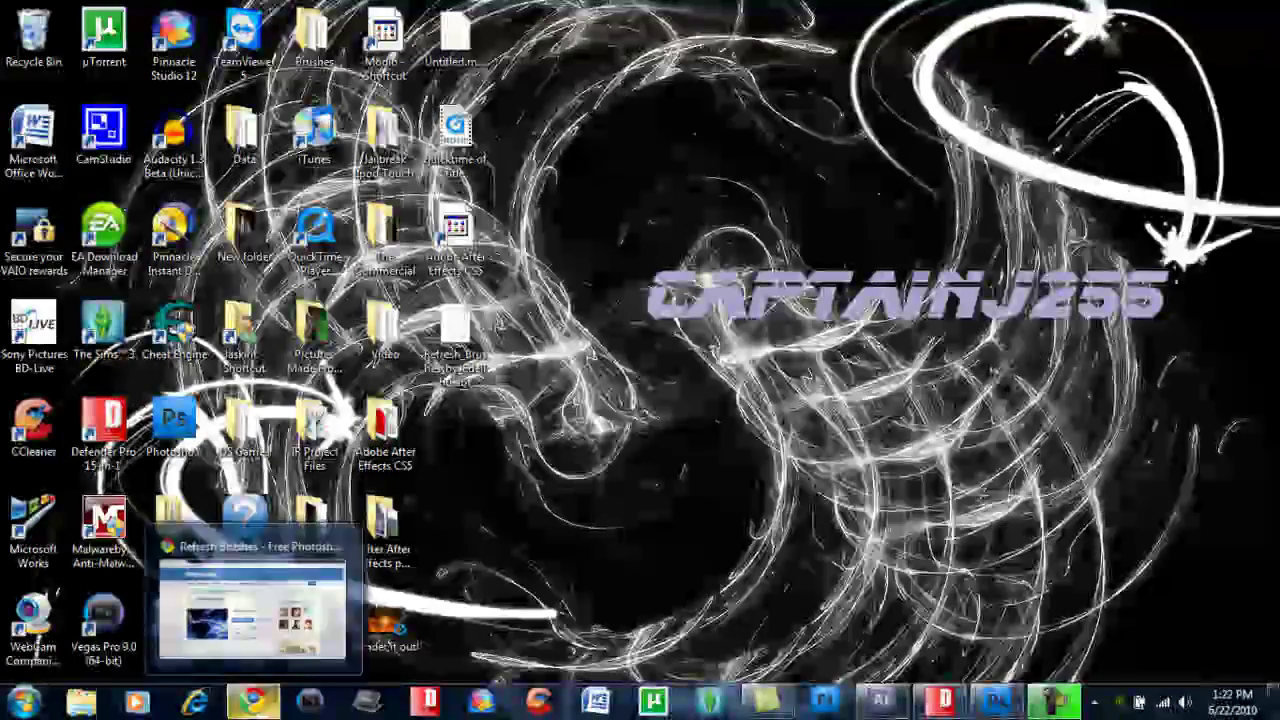
Step: Back on Brusheezy, search for abstract brushes and scroll through the results
{"action": "left_click", "coordinate": [250, 600]}
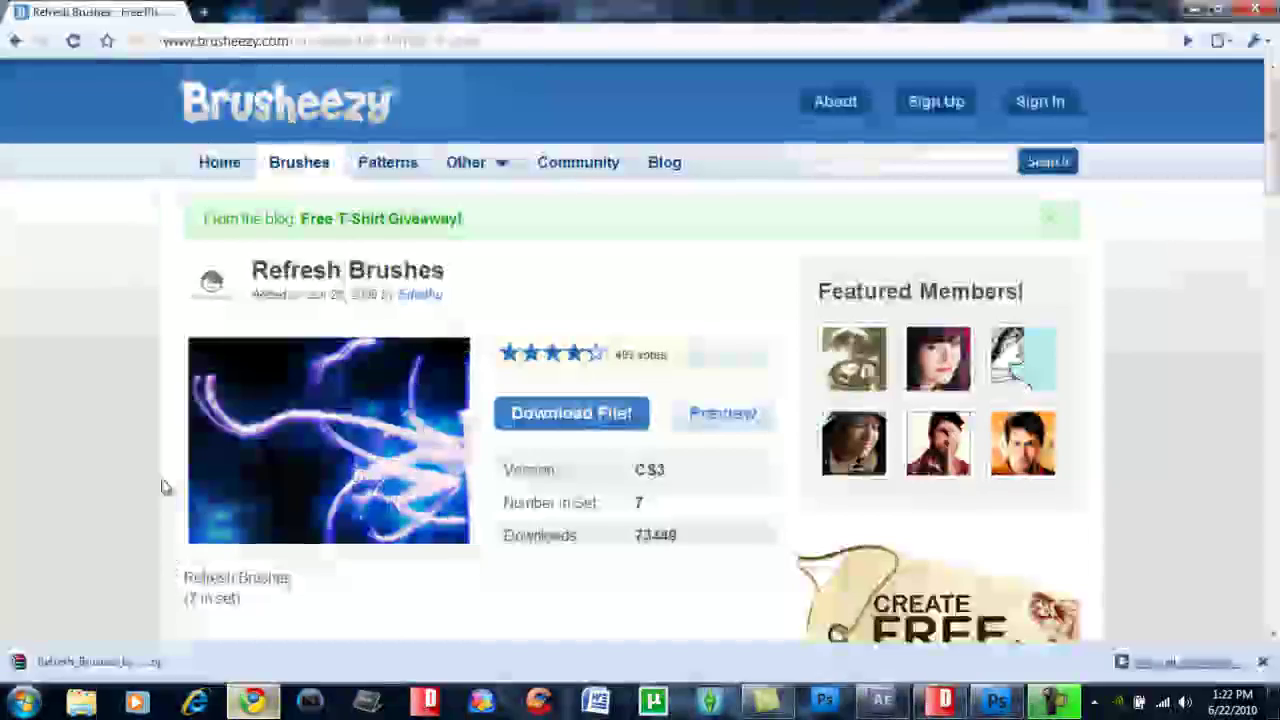
{"action": "left_click", "coordinate": [240, 165]}
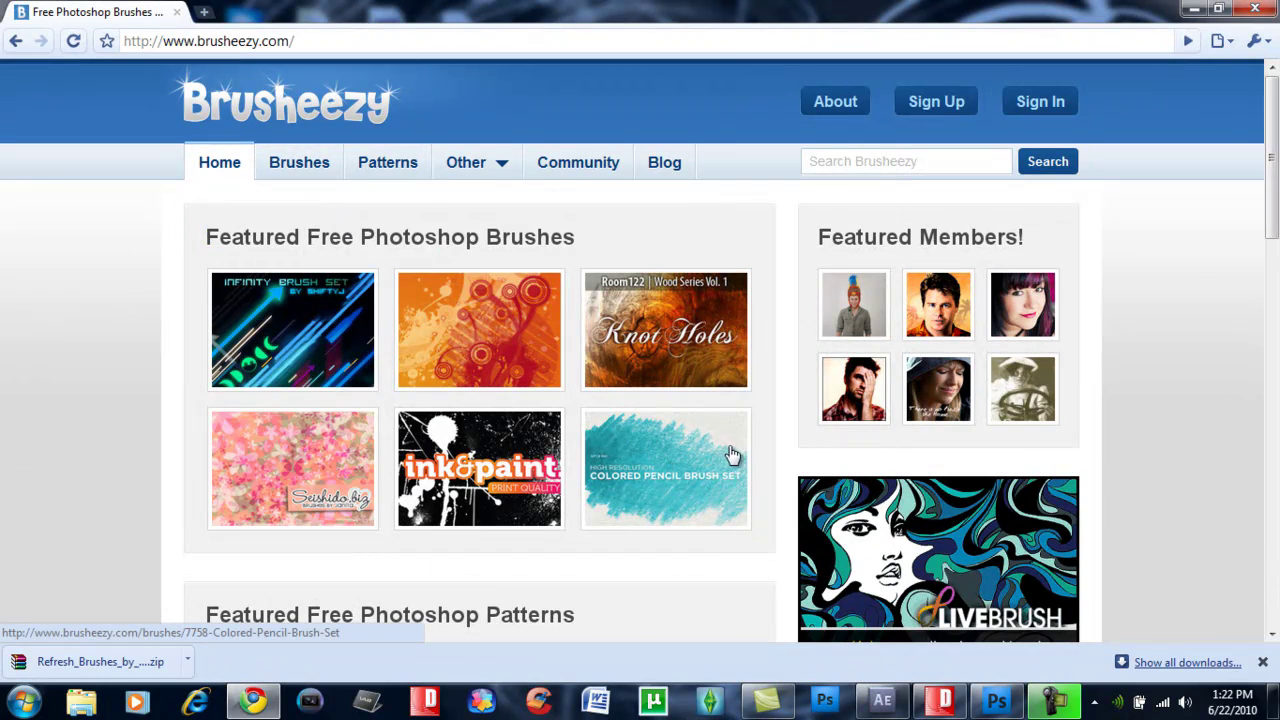
{"action": "left_click", "coordinate": [860, 168]}
{"action": "type", "text": "abstract"}
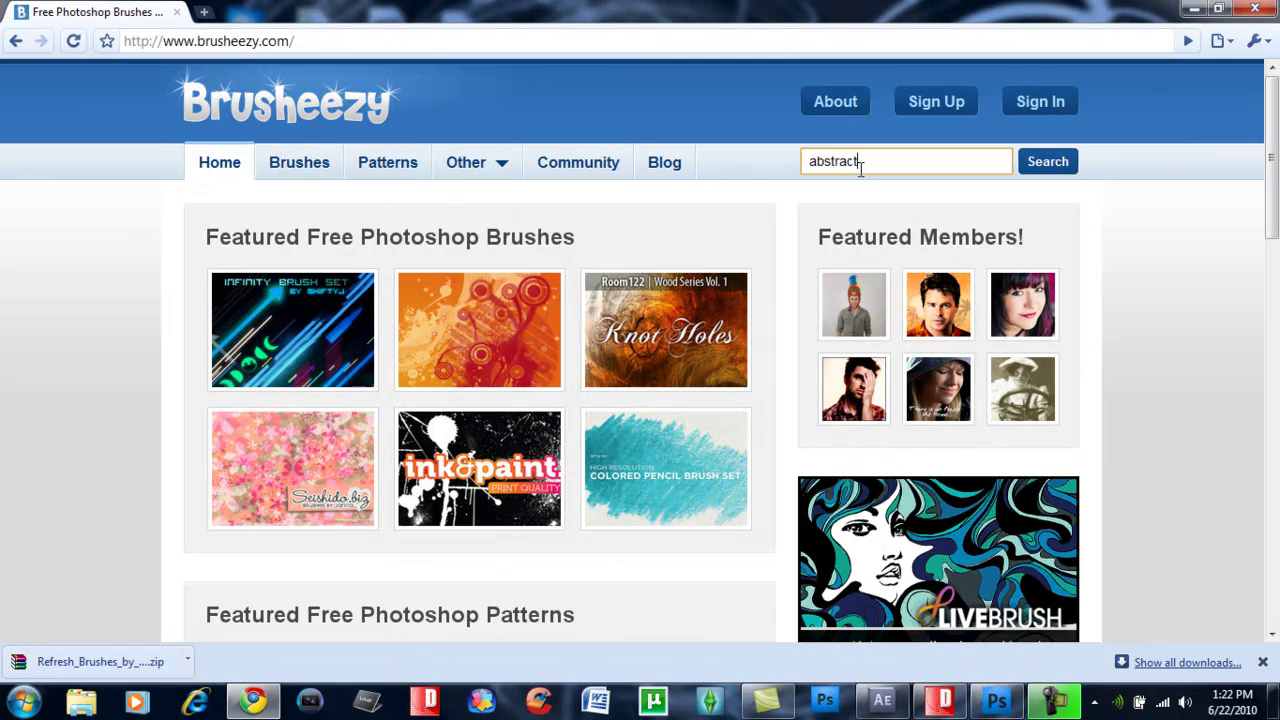
{"action": "key", "text": "Return"}
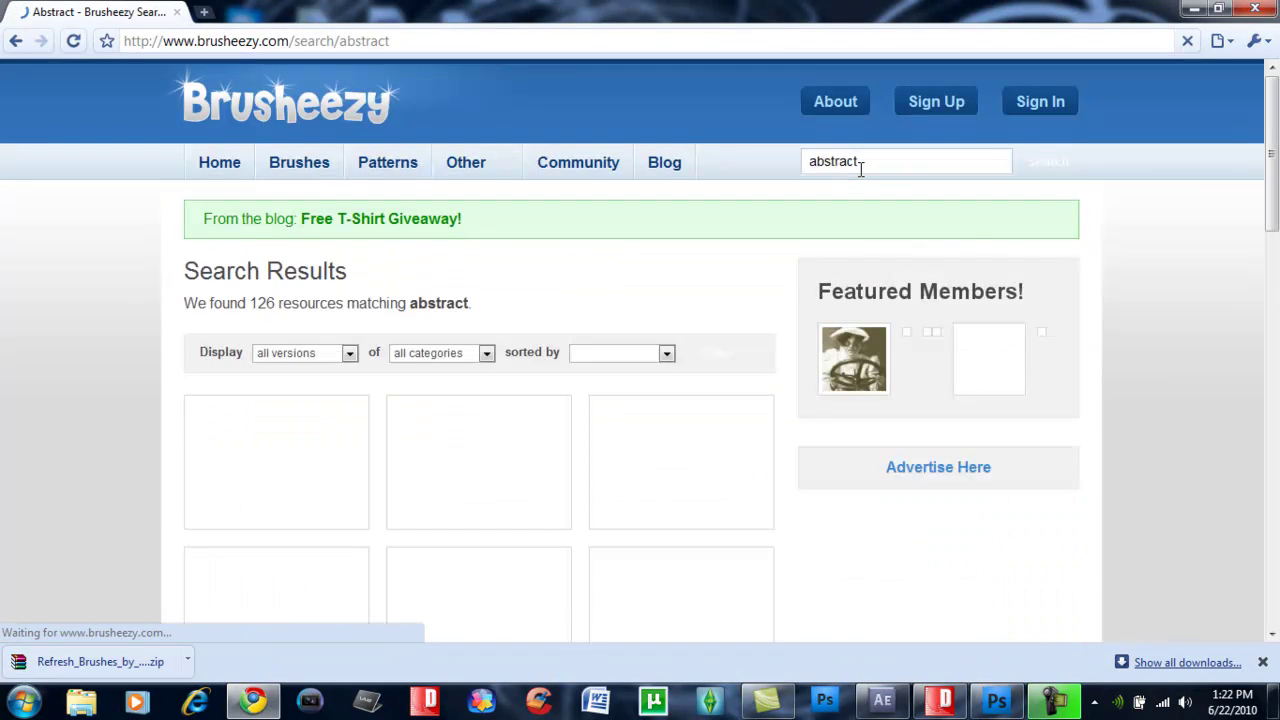
{"action": "scroll", "coordinate": [493, 445], "scroll_direction": "down", "scroll_amount": 1}
{"action": "scroll", "coordinate": [493, 445], "scroll_direction": "down", "scroll_amount": 1}
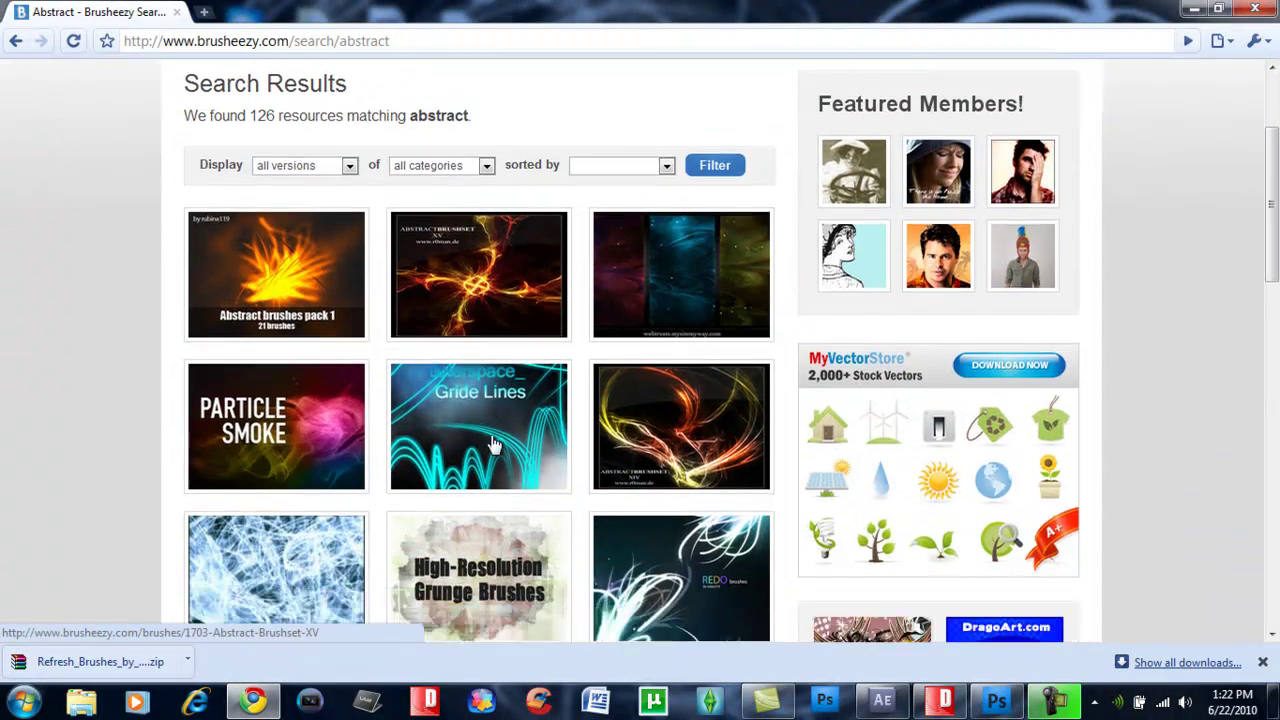
{"action": "scroll", "coordinate": [493, 445], "scroll_direction": "down", "scroll_amount": 1}
{"action": "scroll", "coordinate": [493, 445], "scroll_direction": "down", "scroll_amount": 1}
{"action": "scroll", "coordinate": [493, 445], "scroll_direction": "down", "scroll_amount": 1}
{"action": "scroll", "coordinate": [493, 445], "scroll_direction": "down", "scroll_amount": 1}
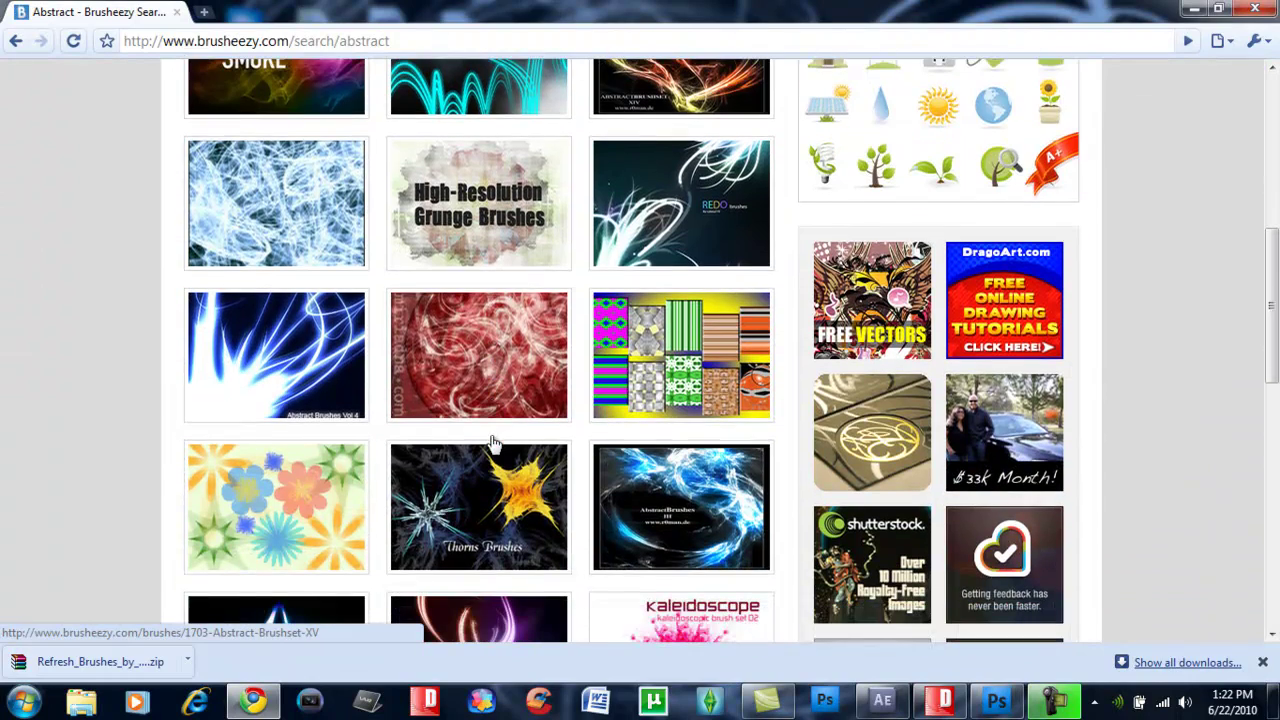
Step: Download the Thorns Brushes set as thorns.zip from its detail page
{"action": "left_click", "coordinate": [455, 520]}
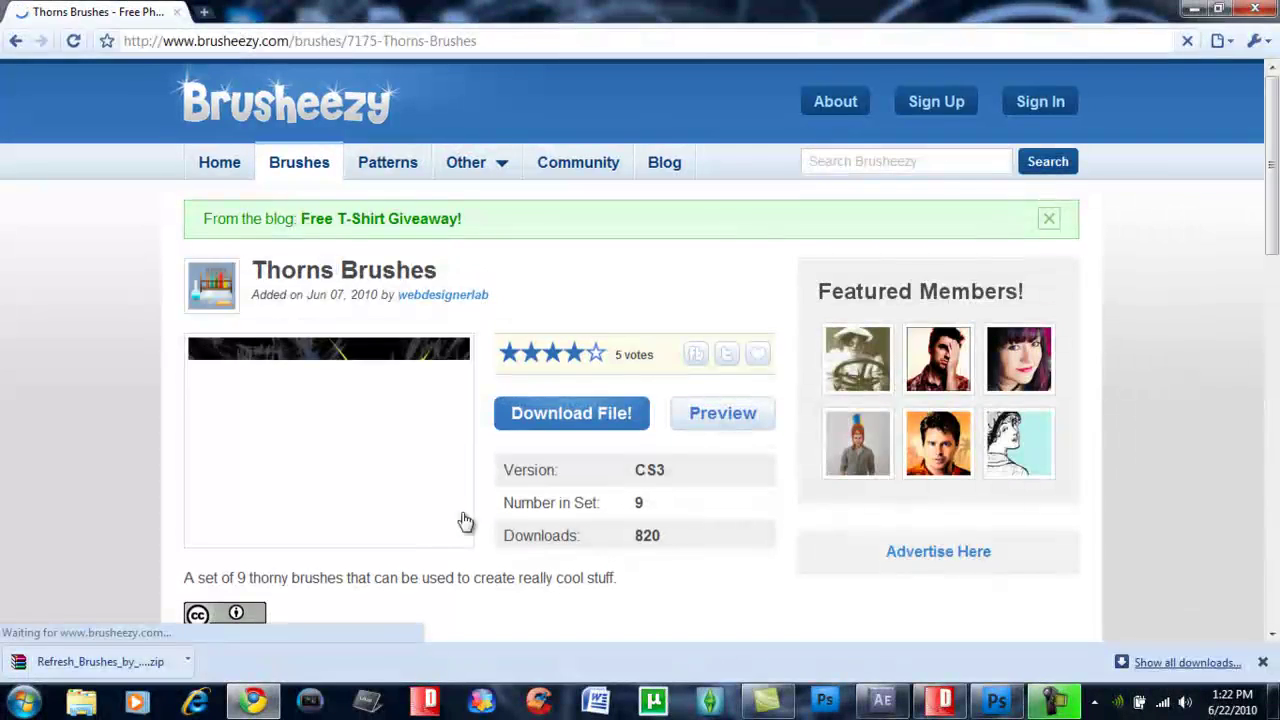
{"action": "left_click", "coordinate": [519, 418]}
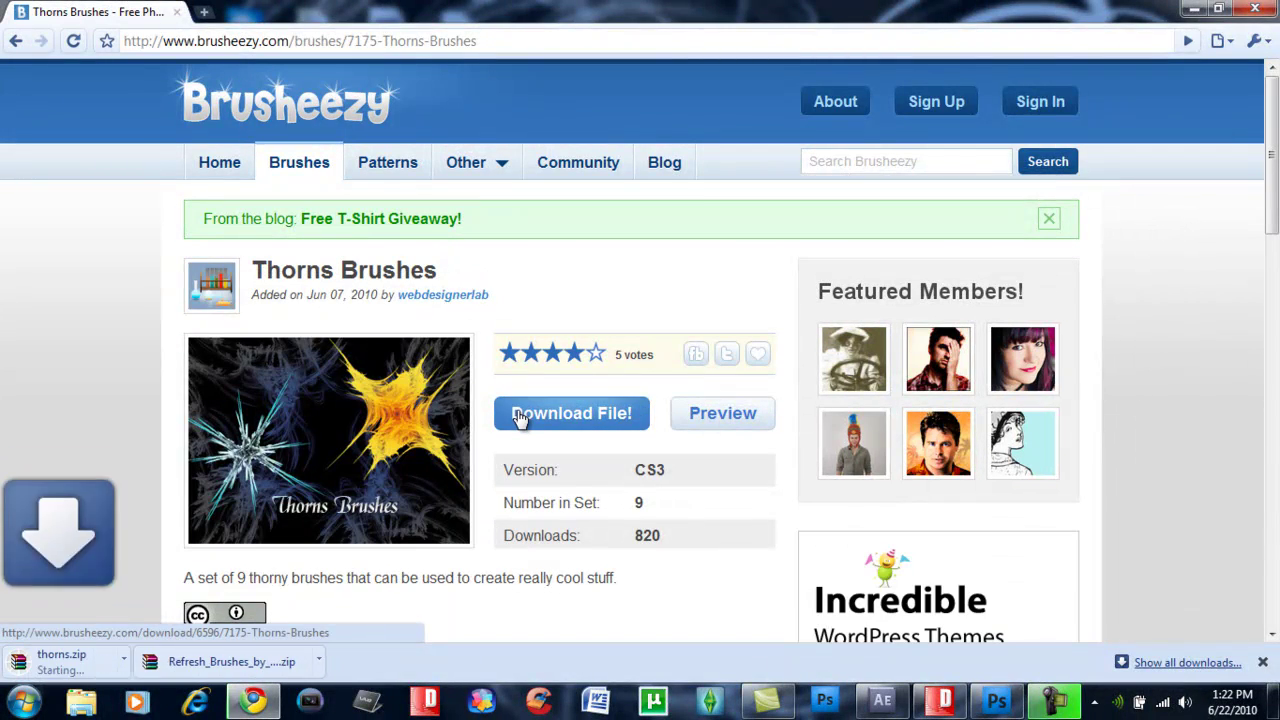
{"action": "triple_click", "coordinate": [665, 474]}
{"action": "left_click", "coordinate": [657, 472]}
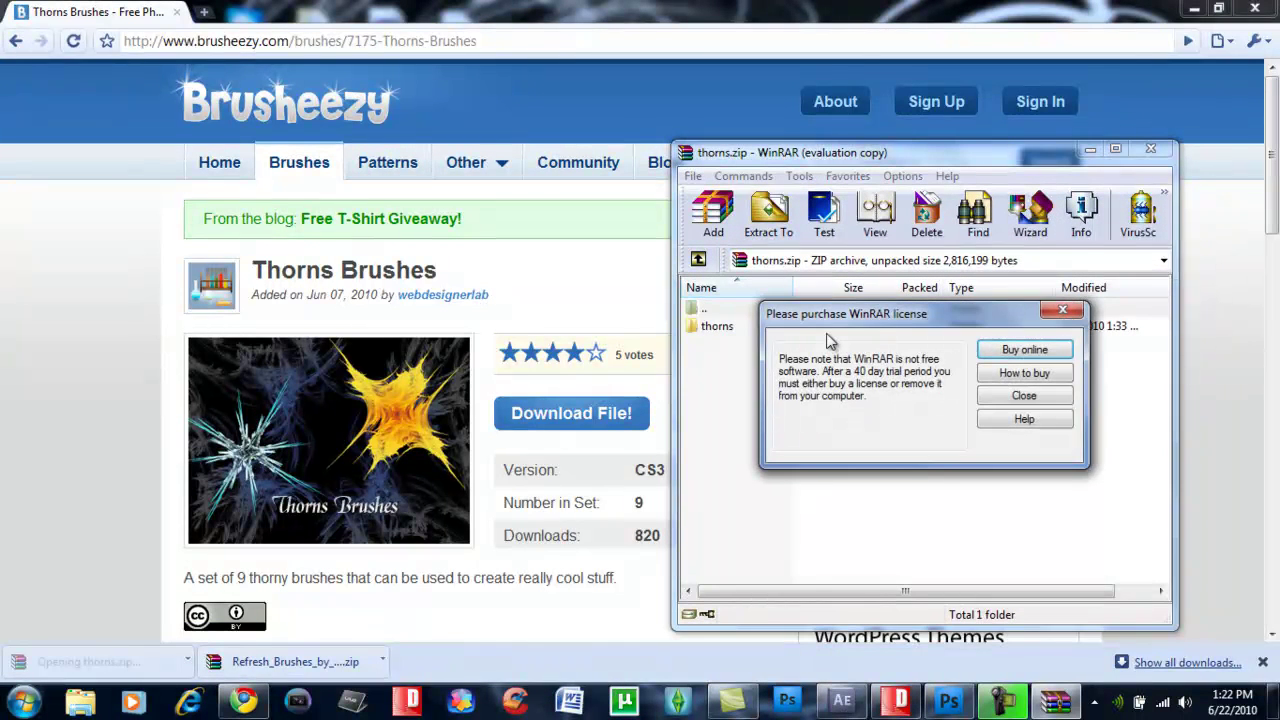
Step: Dismiss the WinRAR reminder and select thorns.abr inside the archive's thorns folder
{"action": "left_click", "coordinate": [1030, 395]}
{"action": "double_click", "coordinate": [940, 327]}
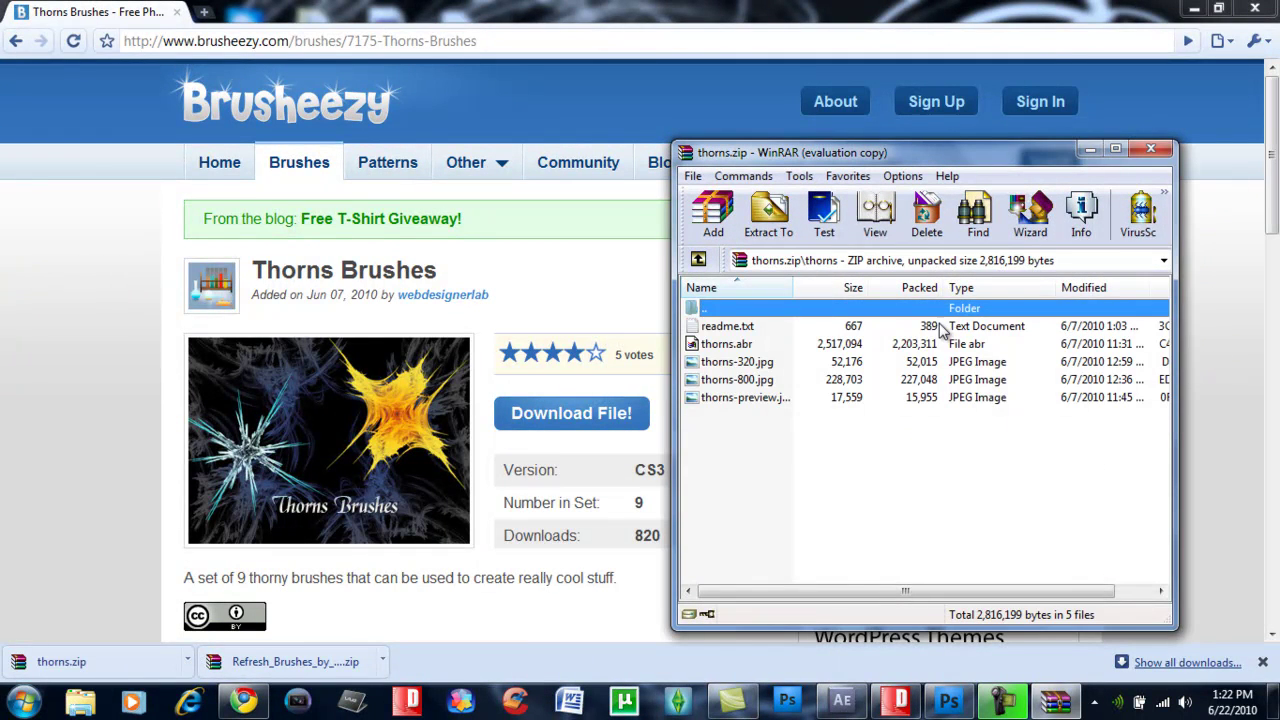
{"action": "left_click", "coordinate": [835, 362]}
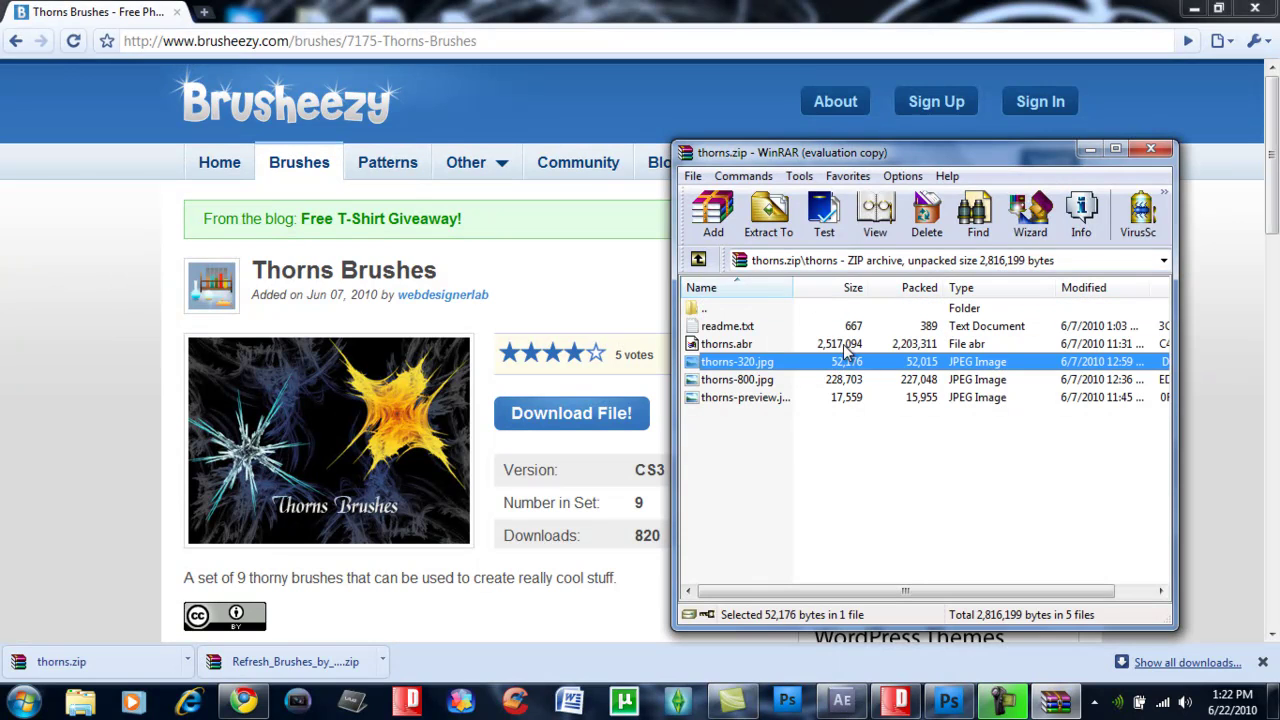
{"action": "left_click", "coordinate": [846, 344]}
{"action": "right_click", "coordinate": [850, 343]}
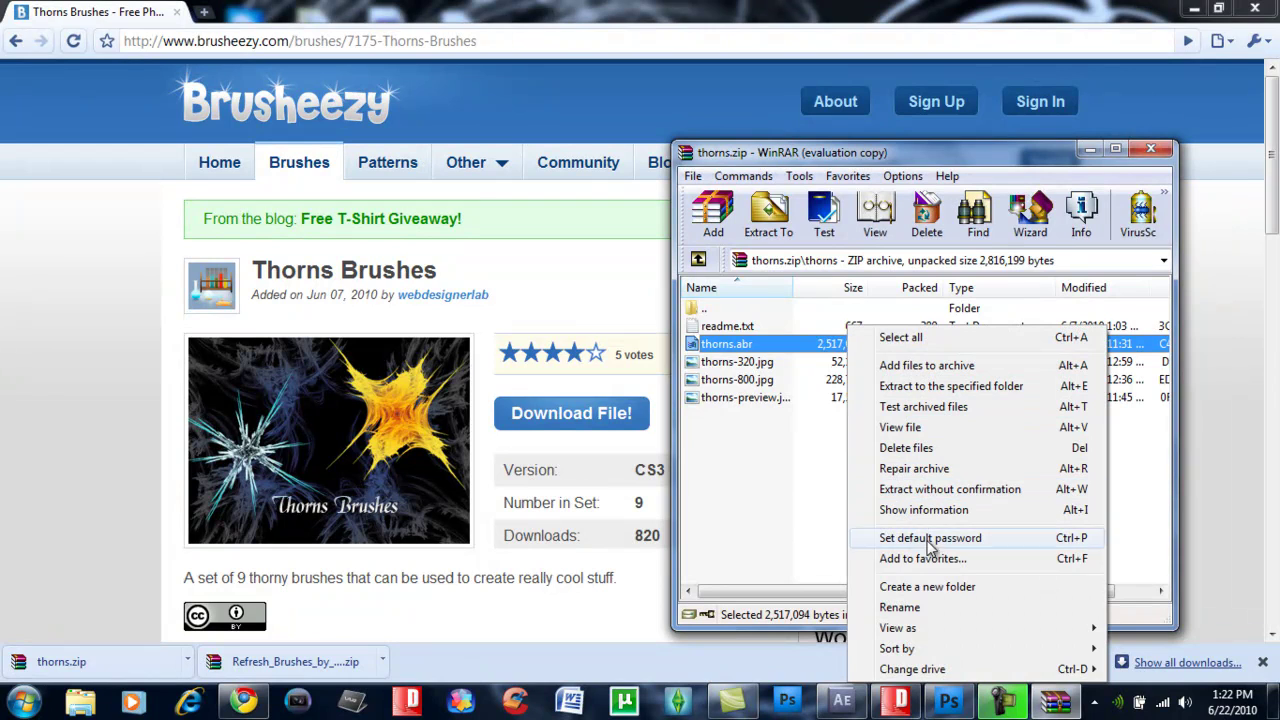
{"action": "left_click", "coordinate": [781, 343]}
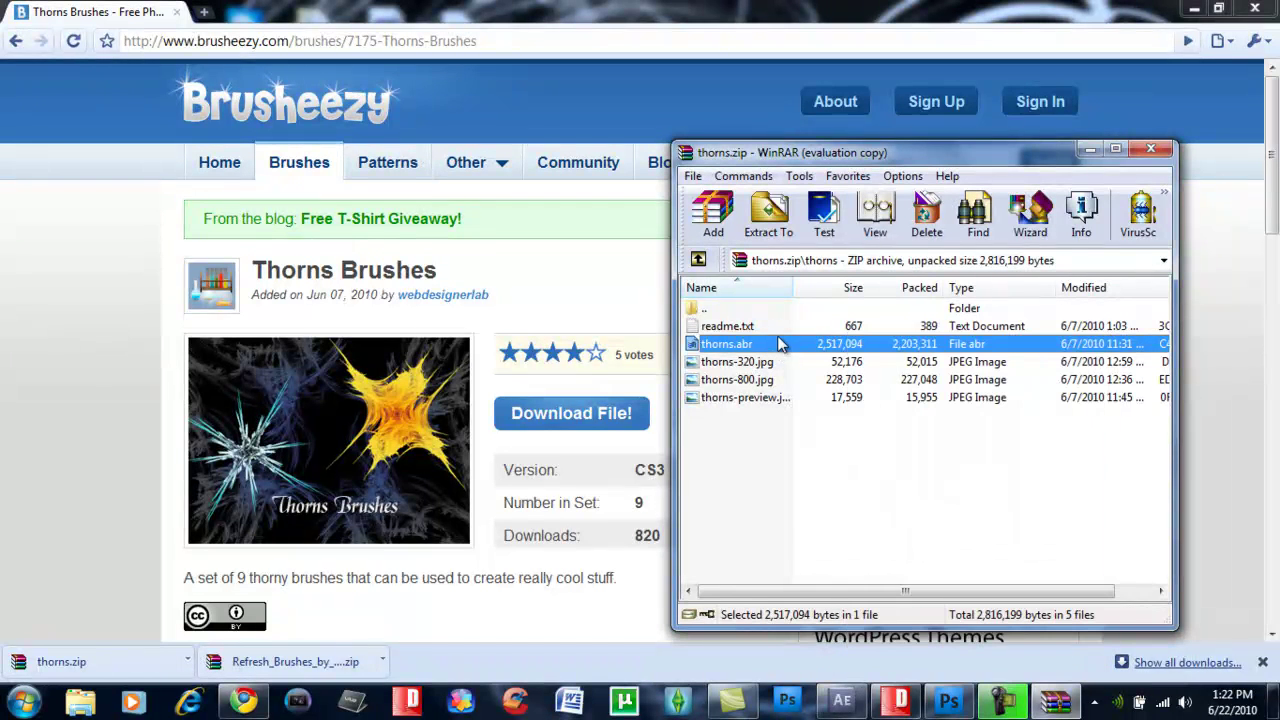
Step: Extract thorns.abr to the Desktop, then close the thorns.zip archive
{"action": "left_click", "coordinate": [783, 222]}
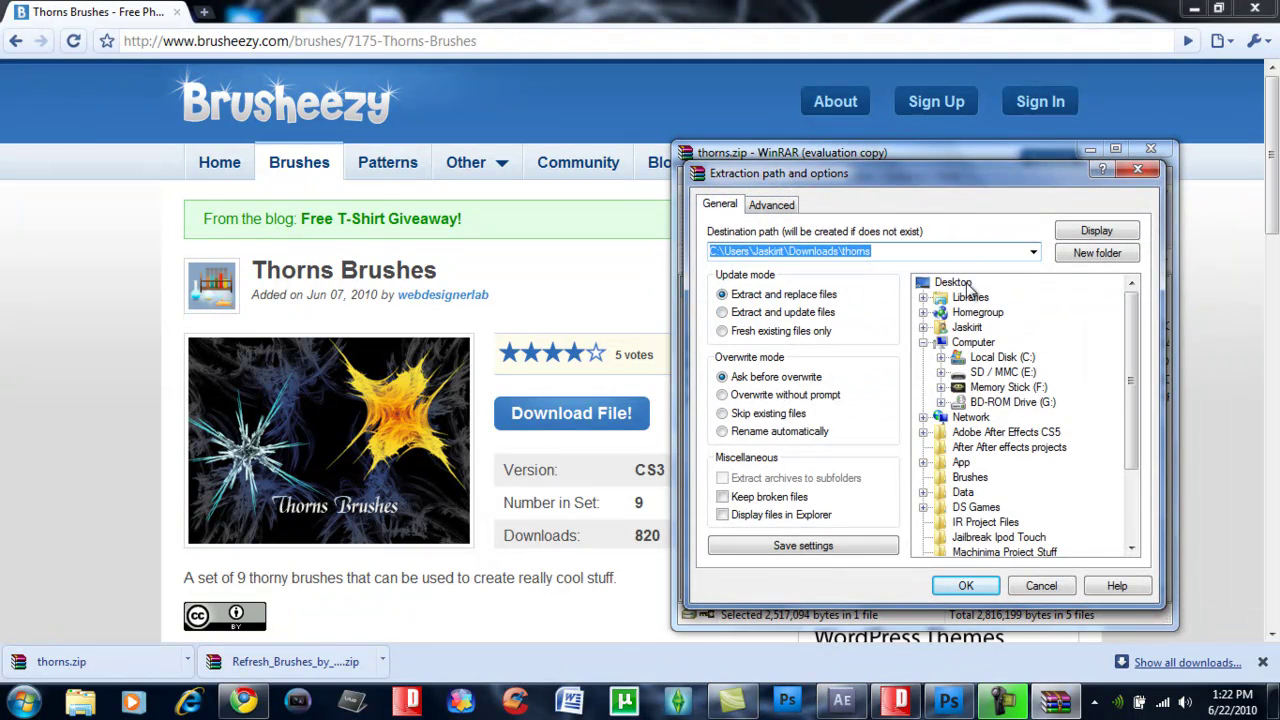
{"action": "double_click", "coordinate": [964, 284]}
{"action": "left_click", "coordinate": [966, 585]}
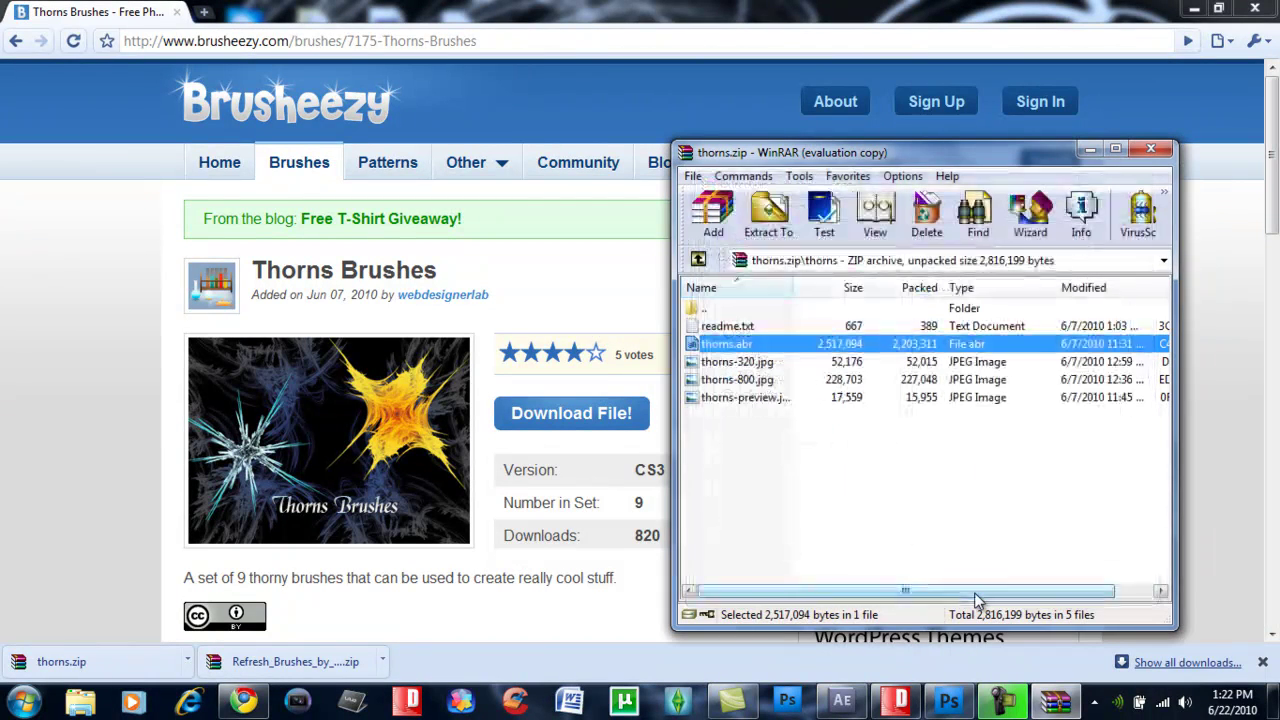
{"action": "left_click", "coordinate": [1140, 149]}
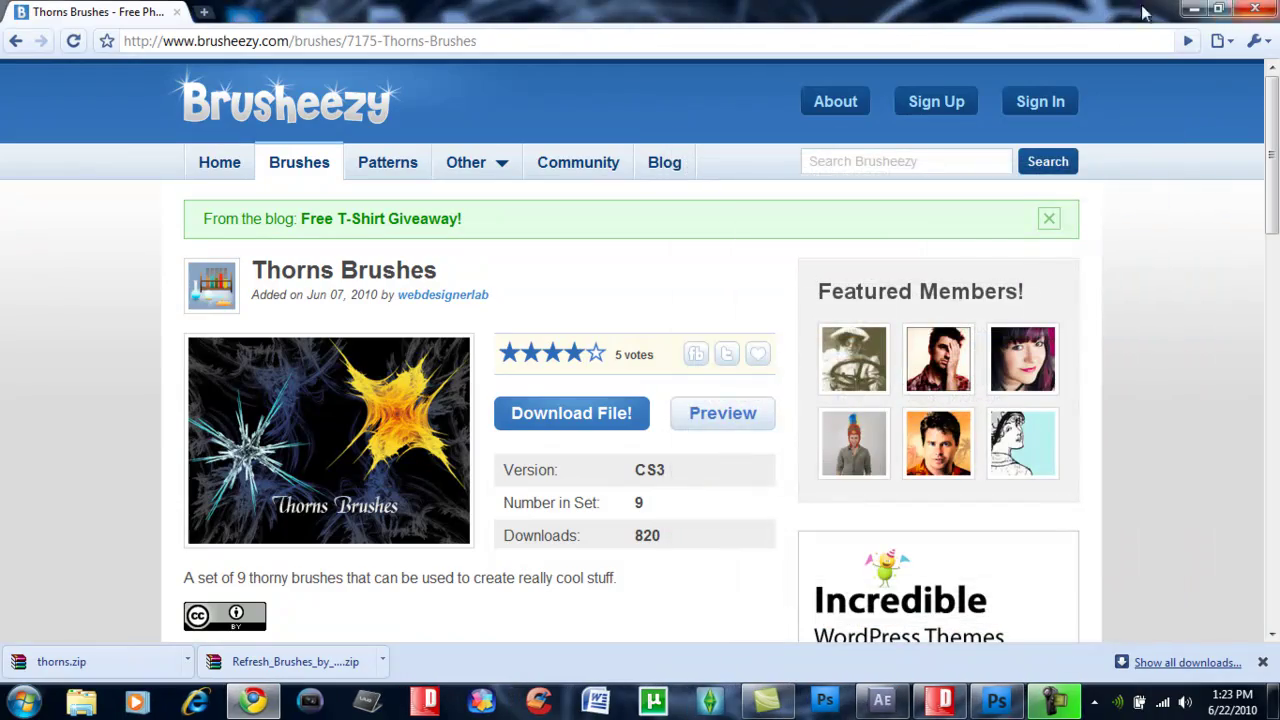
Step: Minimize Chrome and confirm the desktop thorns folder contains thorns.abr, then close it
{"action": "left_click", "coordinate": [1195, 9]}
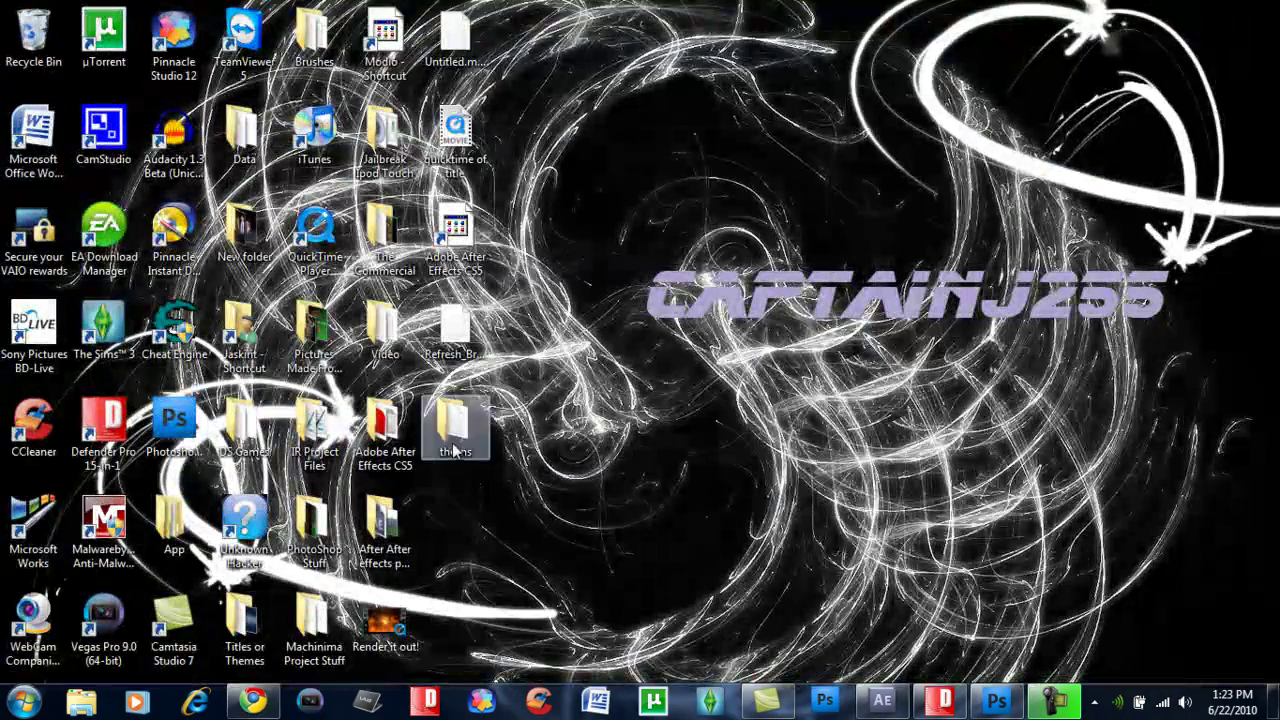
{"action": "double_click", "coordinate": [455, 428]}
{"action": "left_click", "coordinate": [705, 190]}
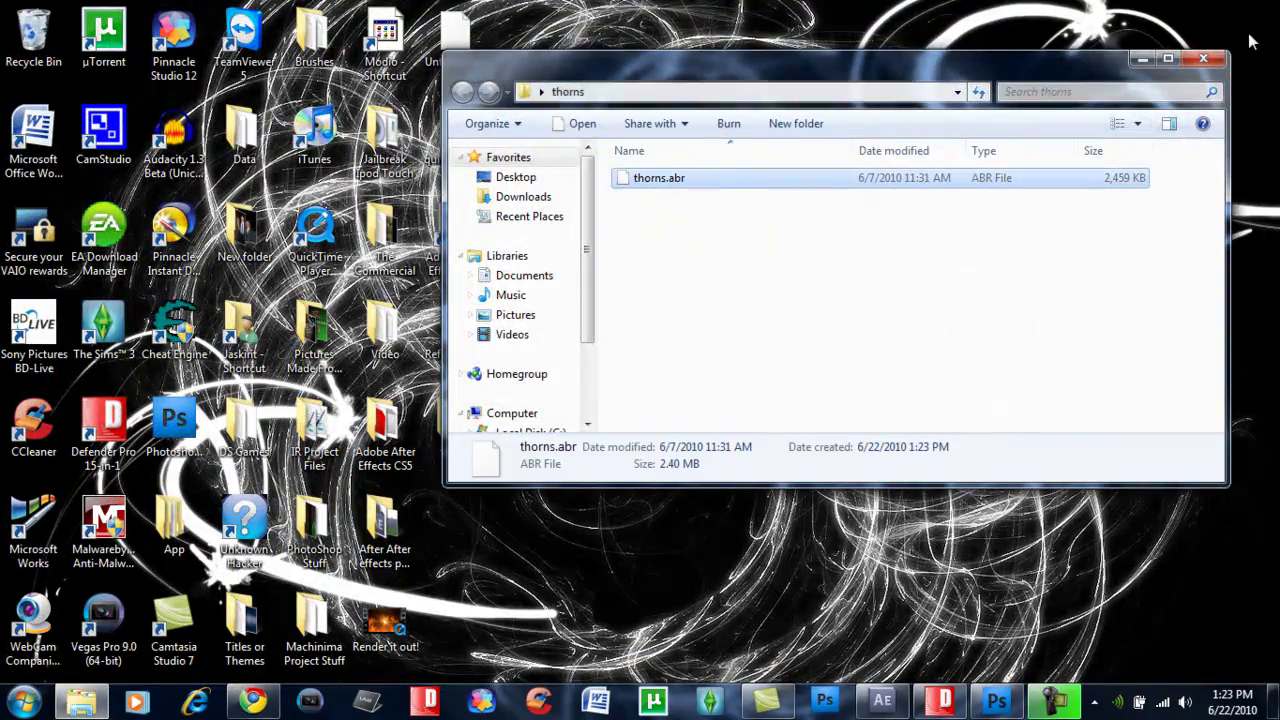
{"action": "key", "text": "alt+F4"}
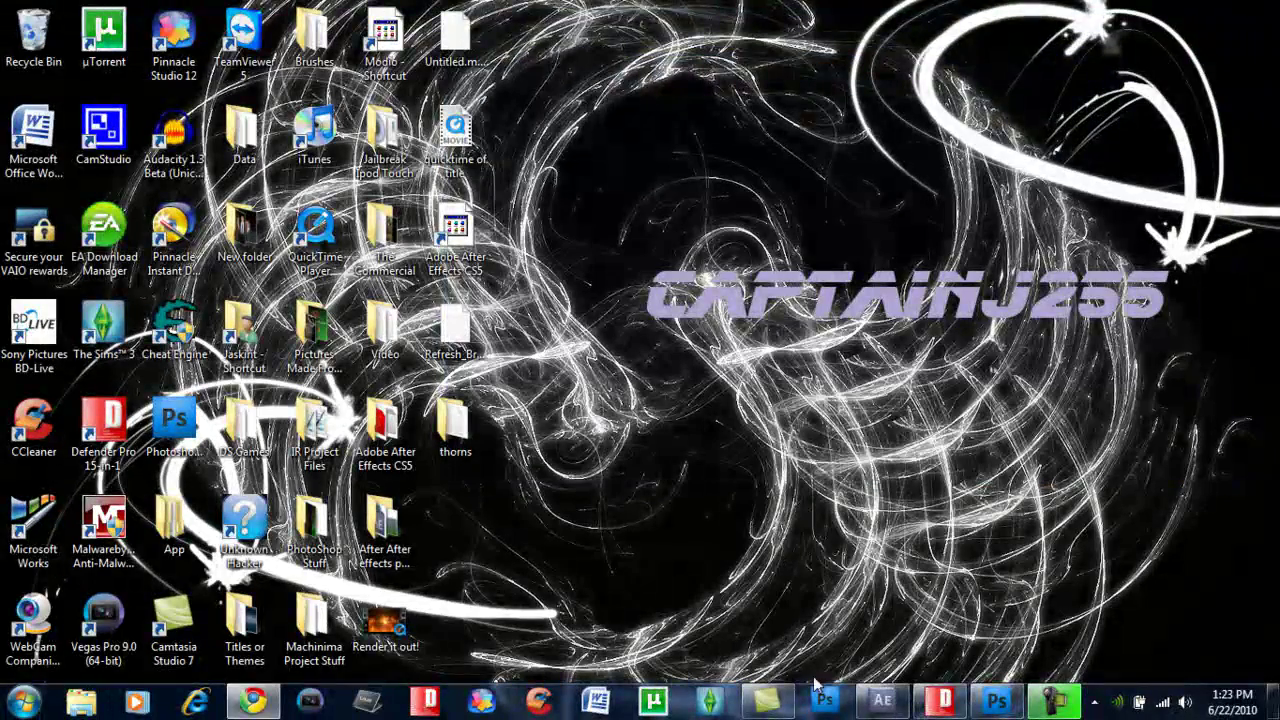
Step: Load thorns.abr from the thorns folder into Photoshop's brush presets
{"action": "left_click", "coordinate": [996, 701]}
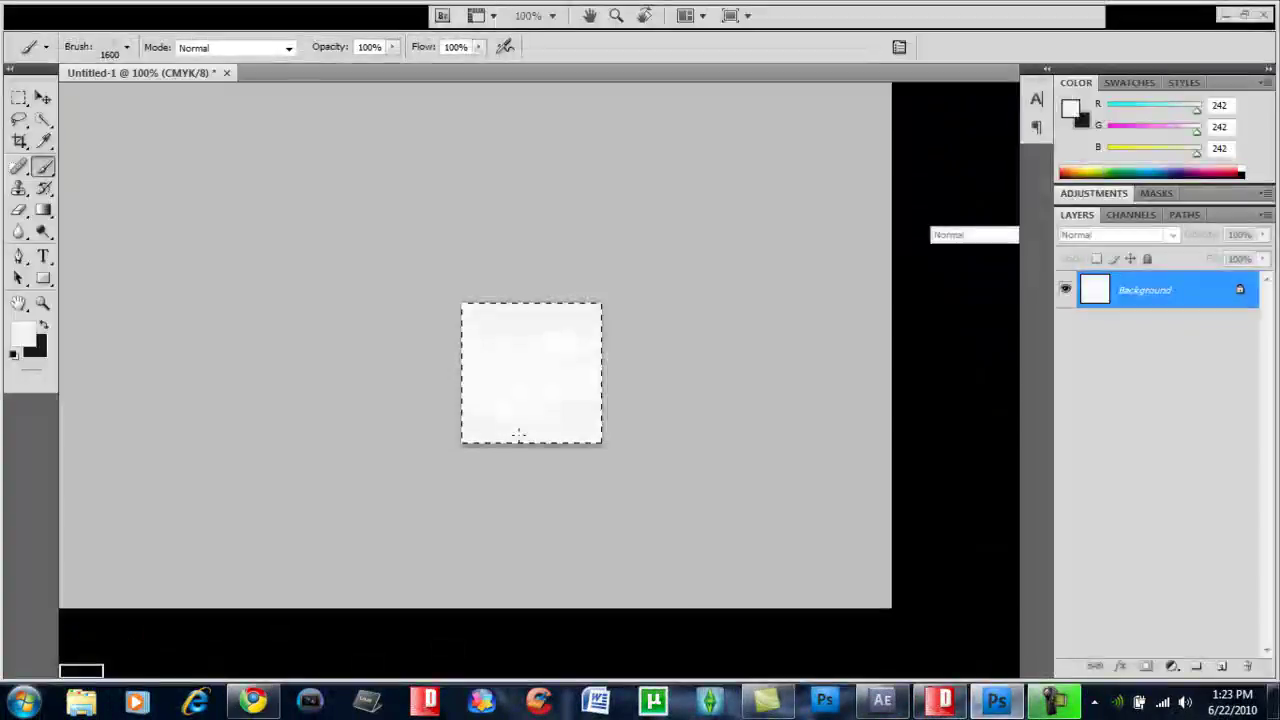
{"action": "left_click", "coordinate": [127, 47]}
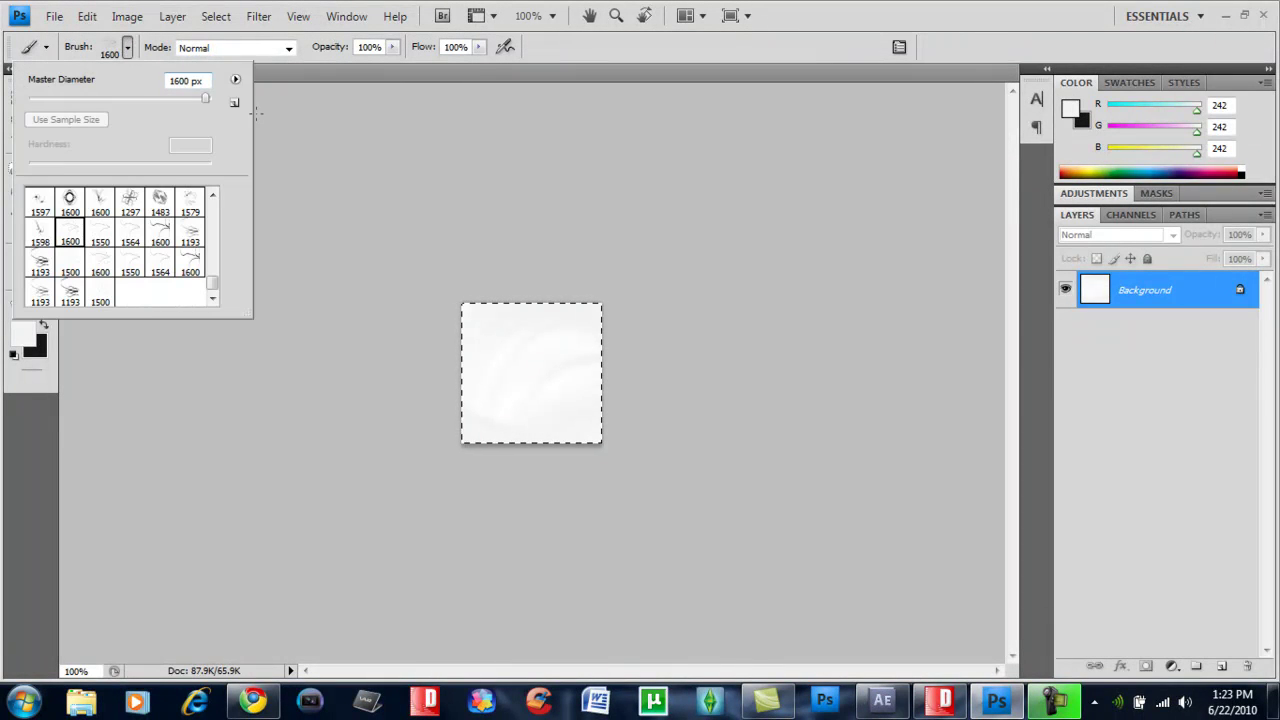
{"action": "left_click", "coordinate": [241, 79]}
{"action": "left_click", "coordinate": [353, 331]}
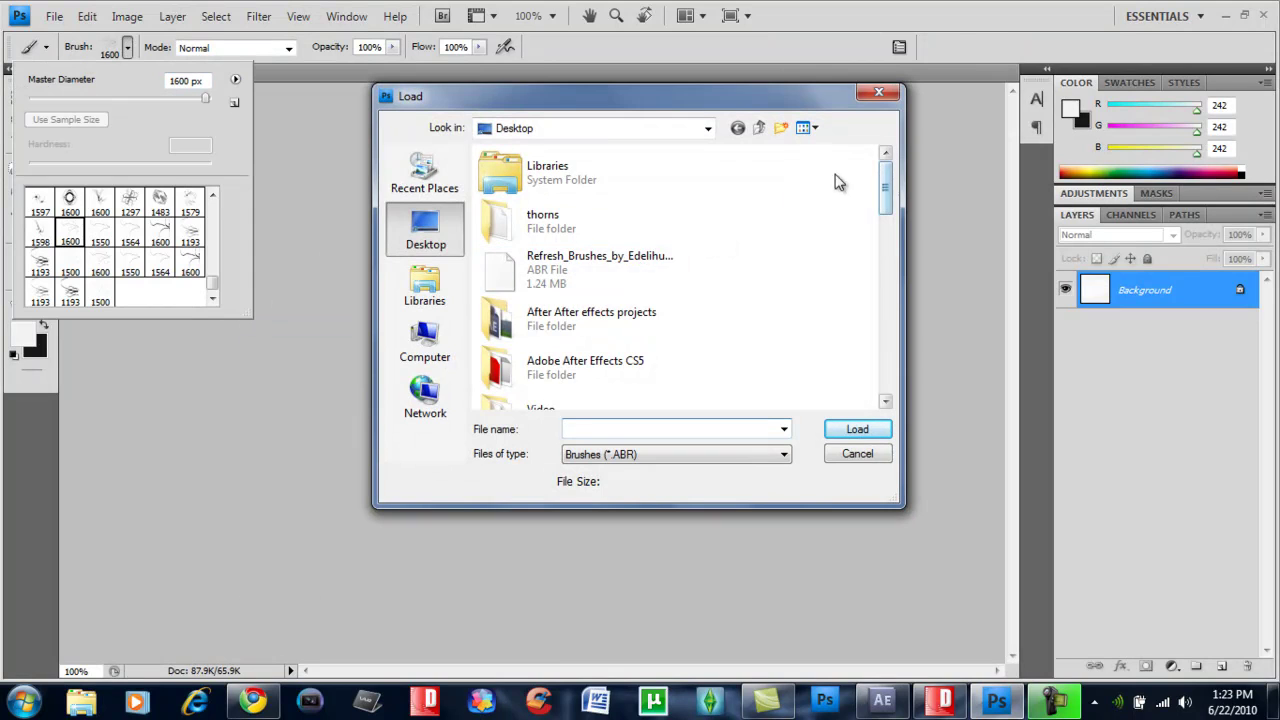
{"action": "double_click", "coordinate": [678, 212]}
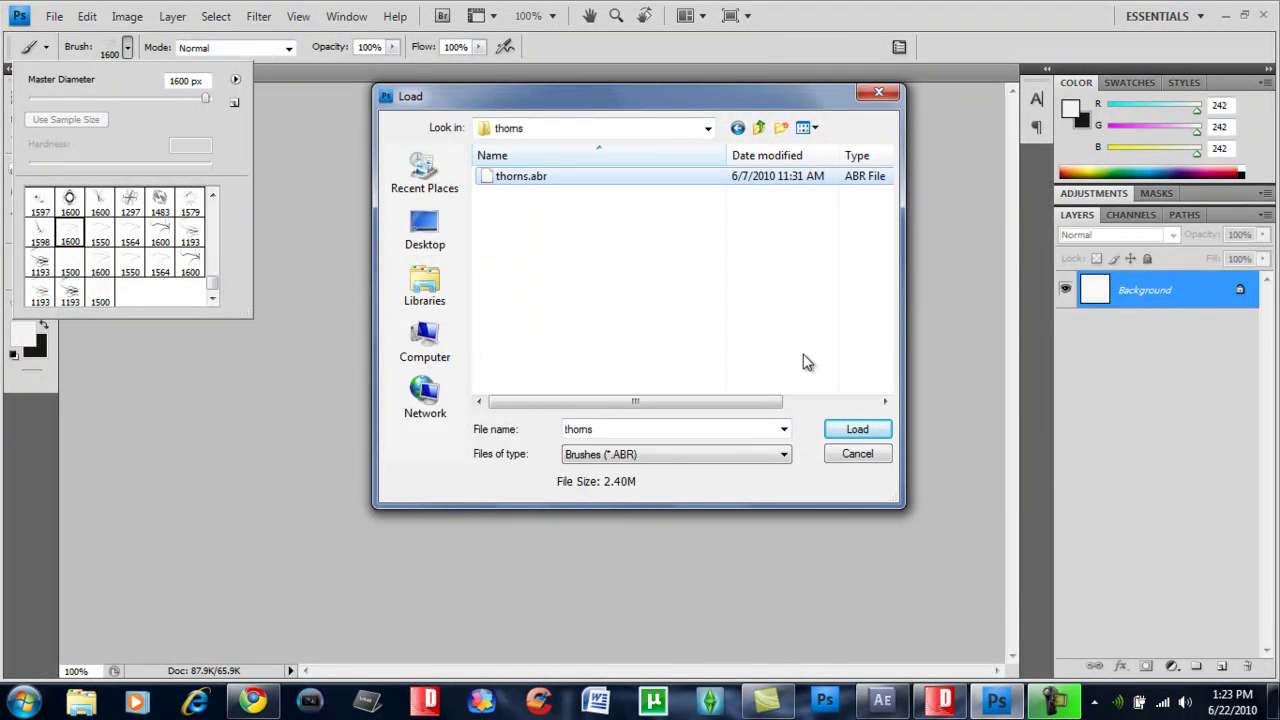
{"action": "left_click", "coordinate": [840, 428]}
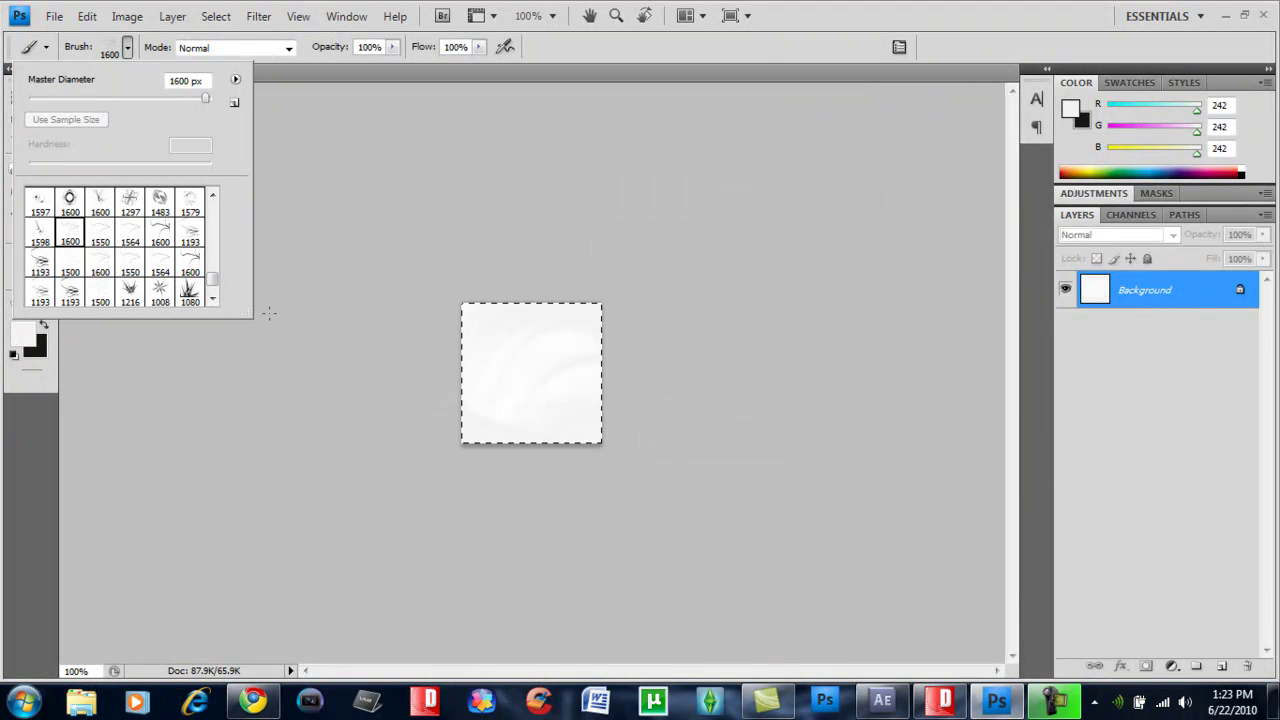
Step: Select the 990 px thorn brush as the current brush
{"action": "left_click_drag", "start_coordinate": [212, 283], "coordinate": [218, 296]}
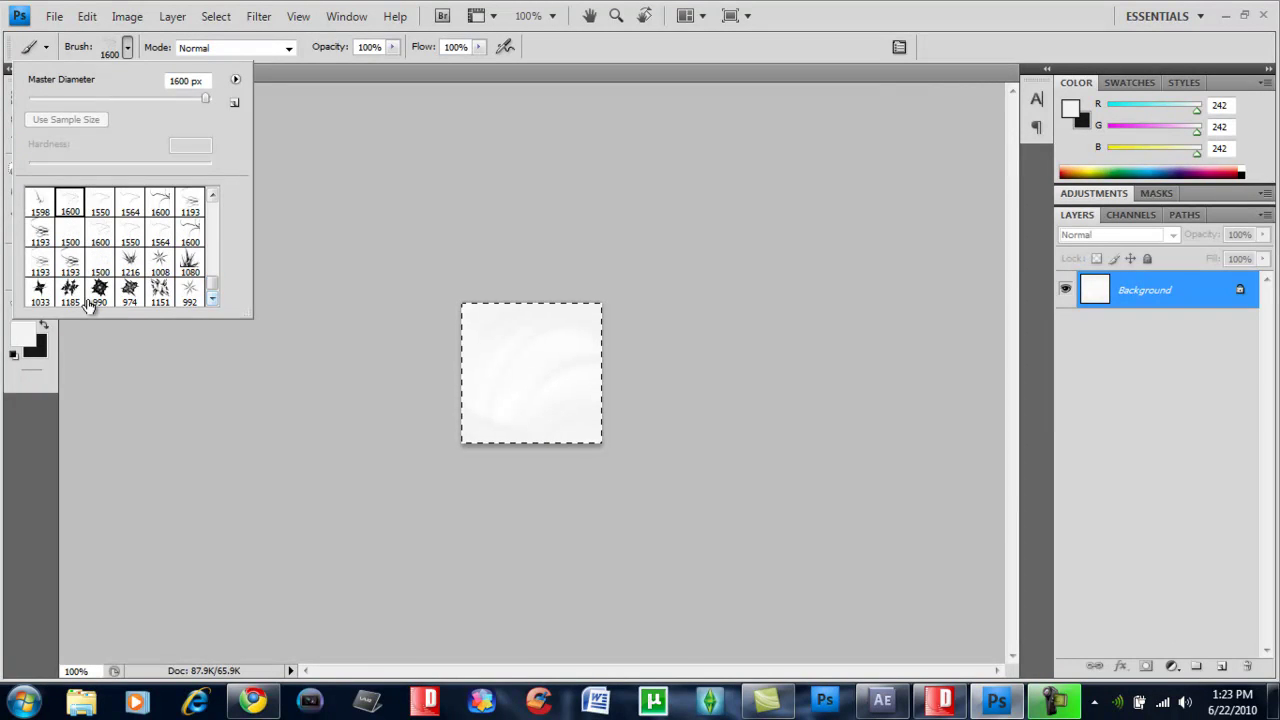
{"action": "left_click", "coordinate": [99, 292]}
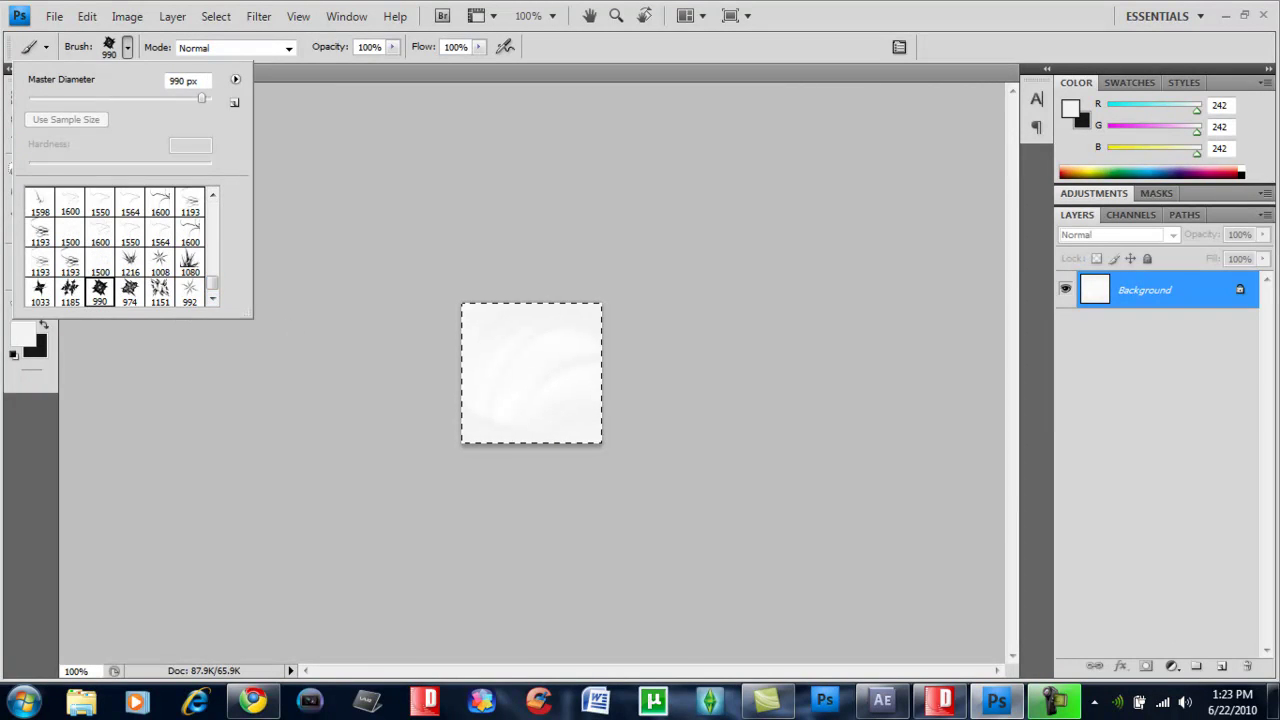
{"action": "left_click", "coordinate": [531, 372]}
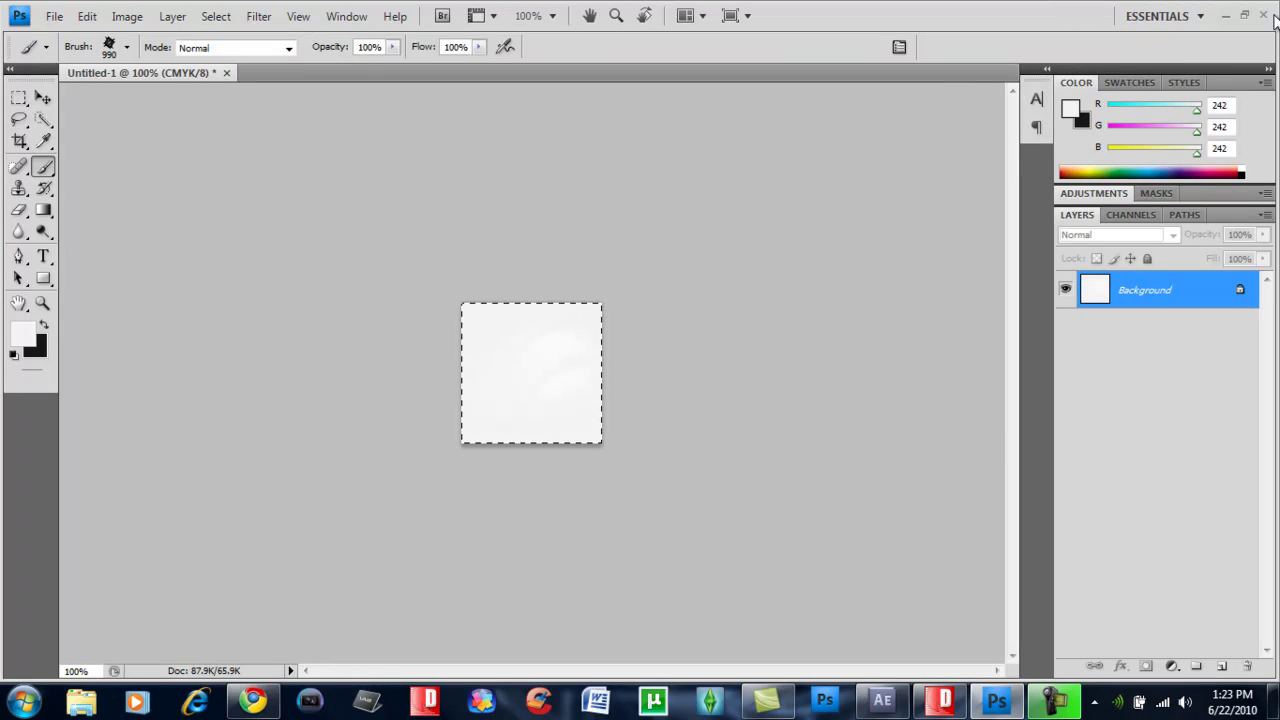
Step: Minimize Photoshop to reveal the desktop with the thorns folder
{"action": "left_click", "coordinate": [1230, 16]}
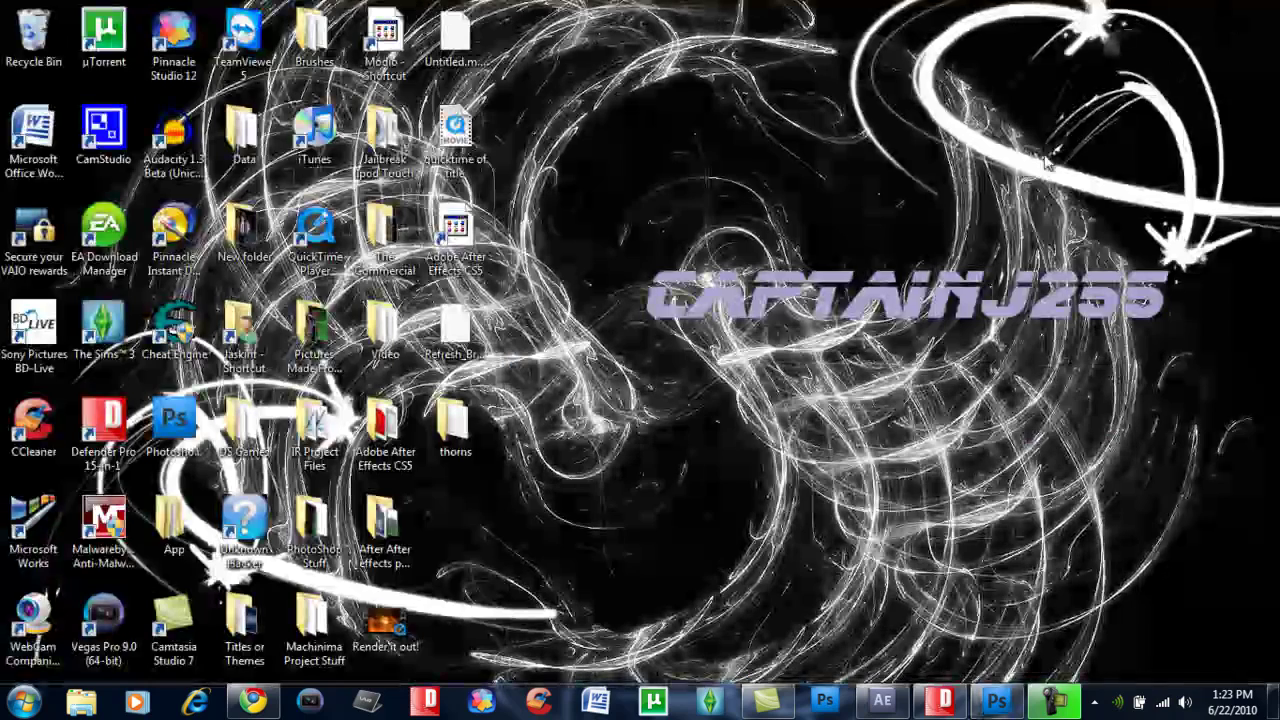